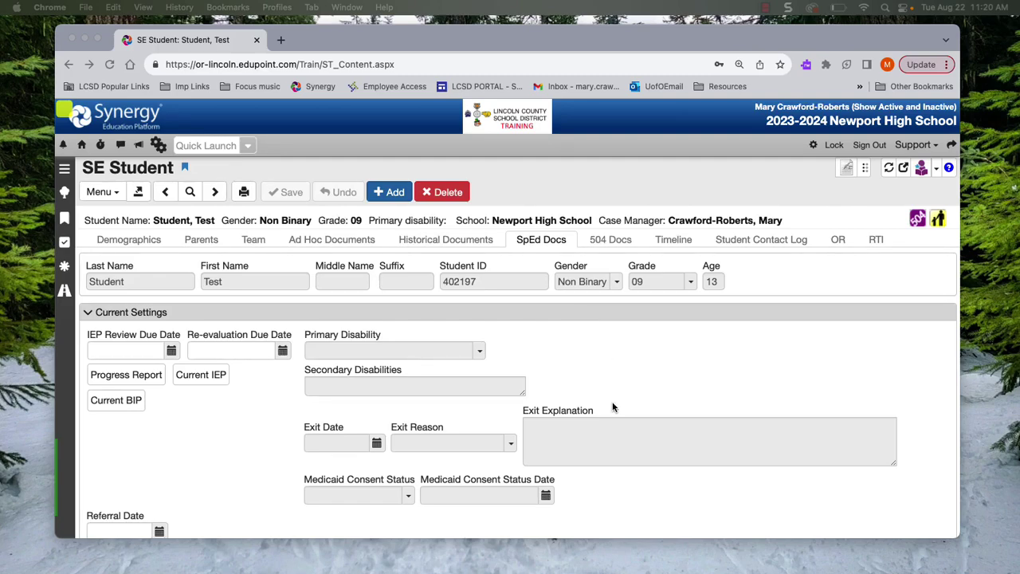
# - Open the OR Placement – Placement Determination document from the Process Documents list
pyautogui.scroll(-10, 613, 408)
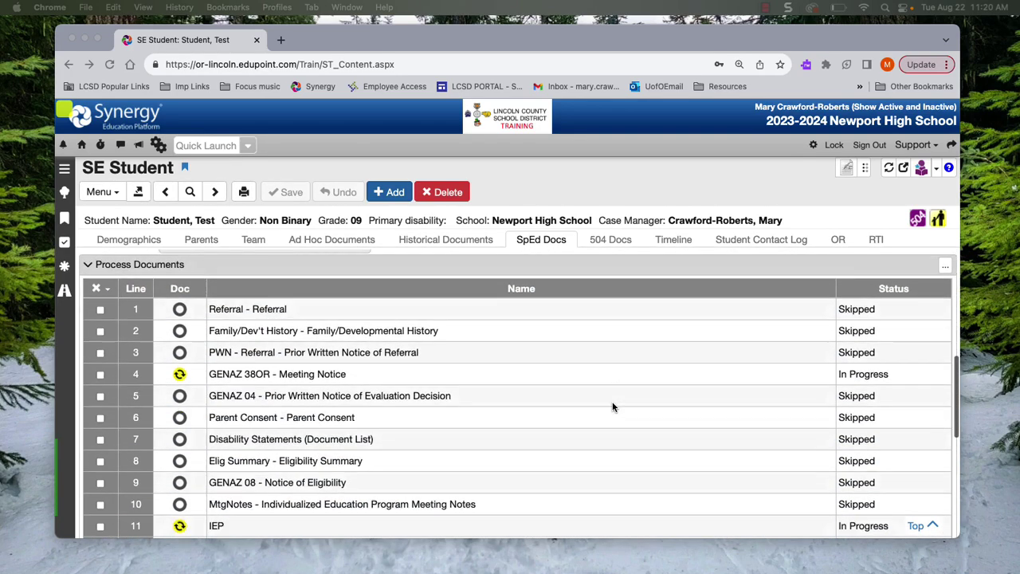
pyautogui.scroll(-3, 613, 407)
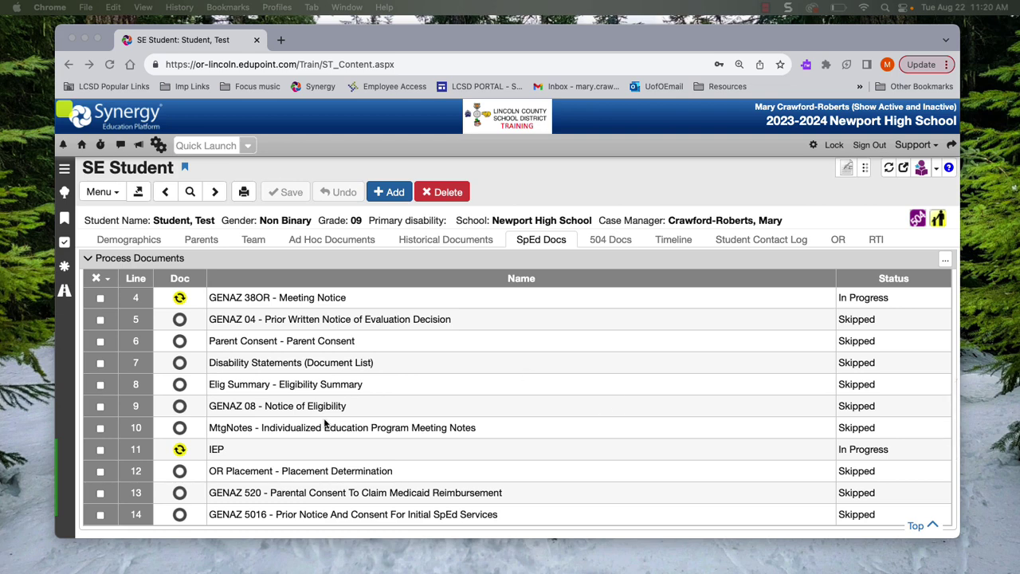
pyautogui.click(182, 475)
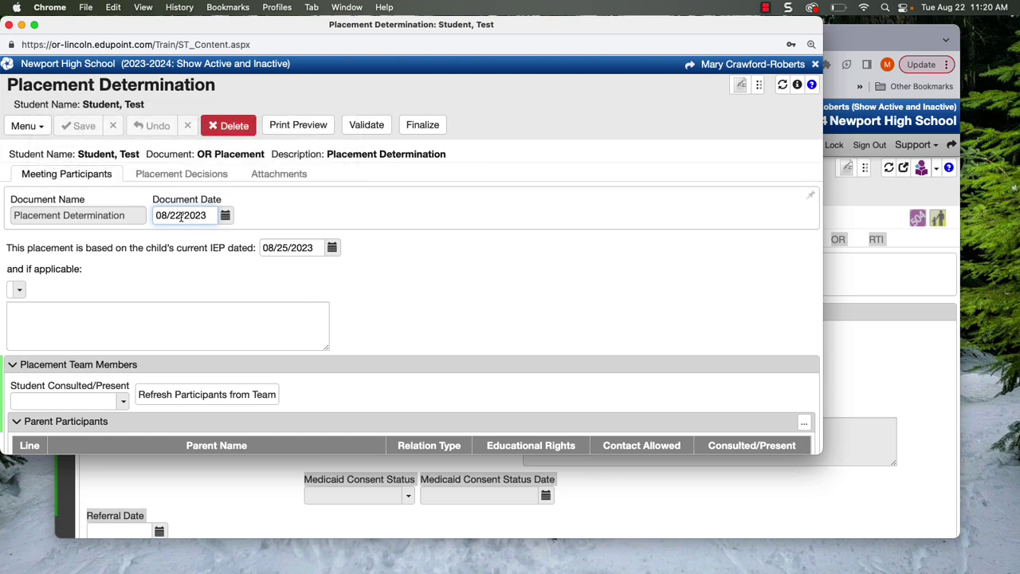
# - Change the Document Date from 08/22/2023 to 08/25/2023 and save
pyautogui.press('BackSpace')
pyautogui.write('5')
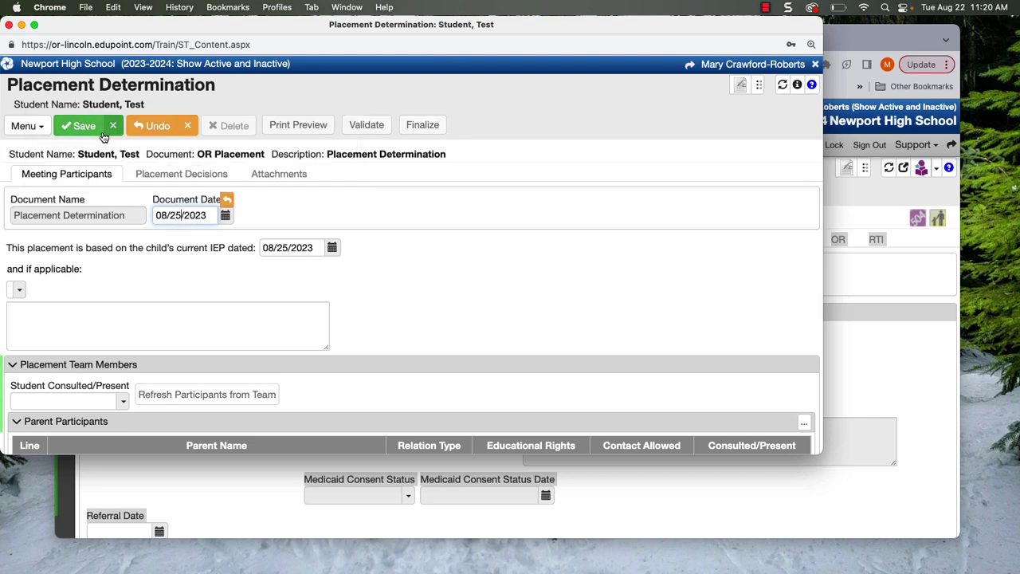
pyautogui.click(80, 126)
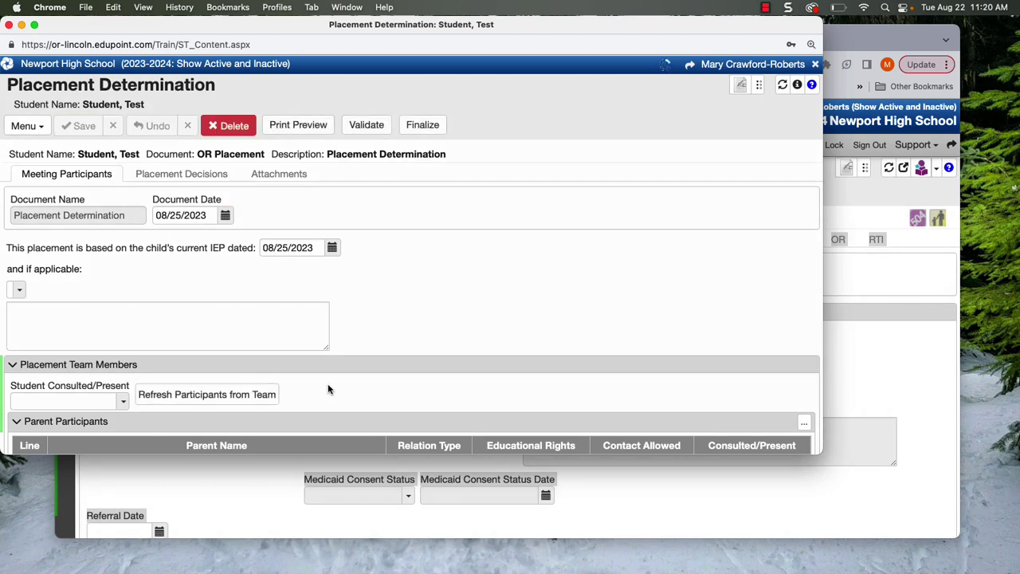
# - Set the student's and the parent's Consulted/Present to Present
pyautogui.scroll(-3, 433, 380)
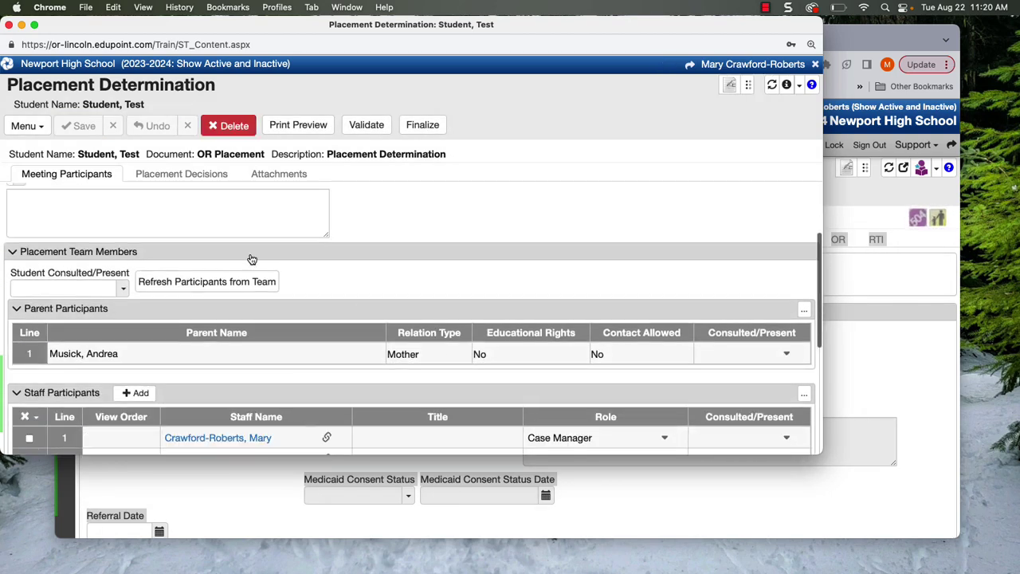
pyautogui.click(114, 291)
pyautogui.click(46, 326)
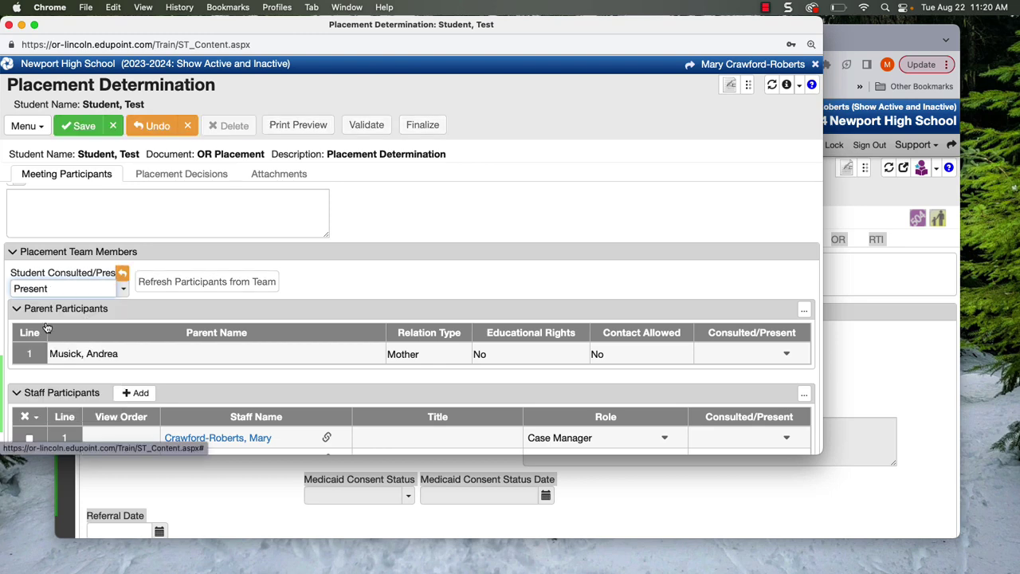
pyautogui.click(751, 356)
pyautogui.click(731, 247)
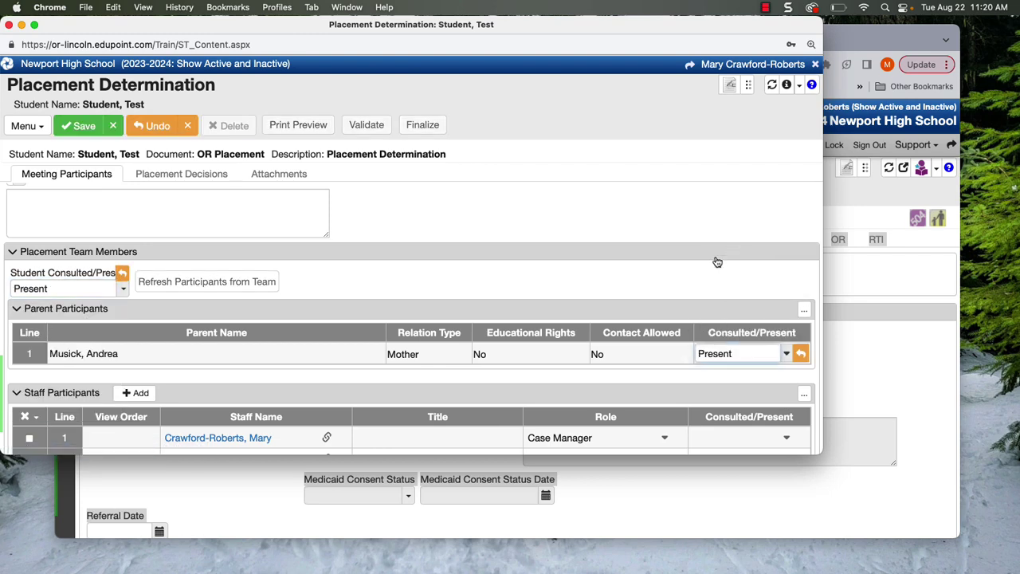
# - Add a third Staff Participants row and look up and pick its staff member
pyautogui.scroll(-3, 650, 385)
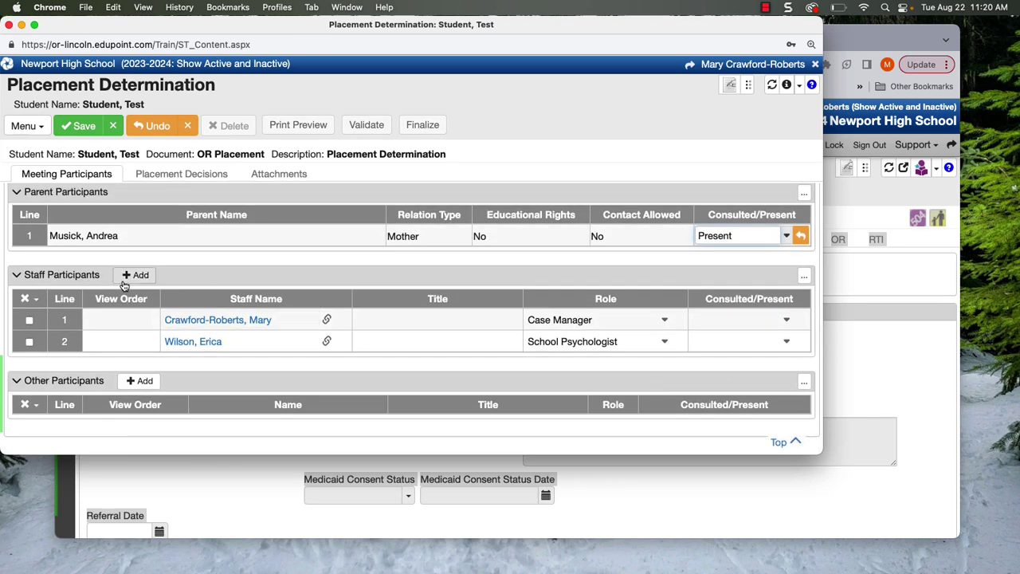
pyautogui.click(125, 277)
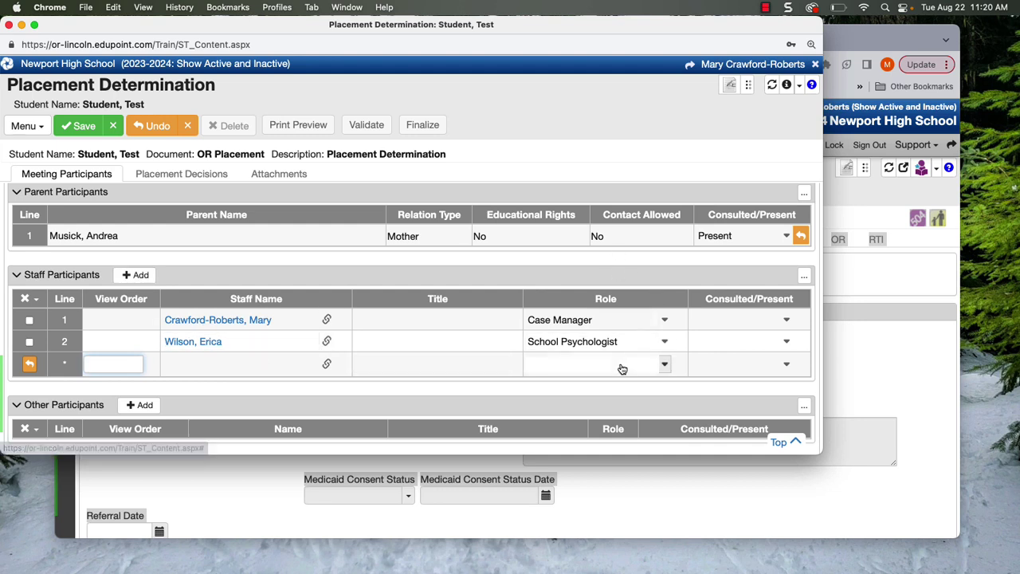
pyautogui.click(222, 364)
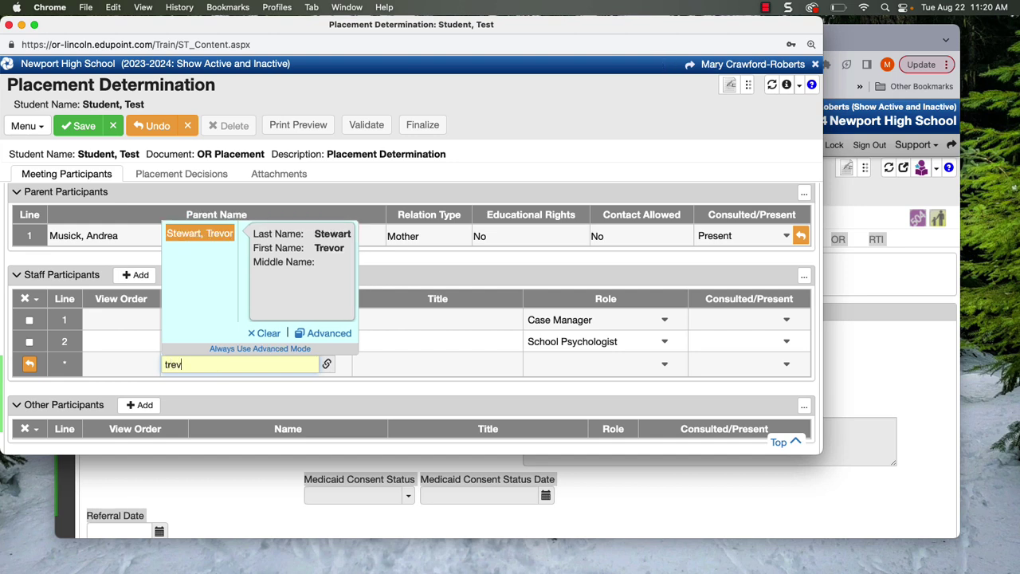
pyautogui.click(197, 228)
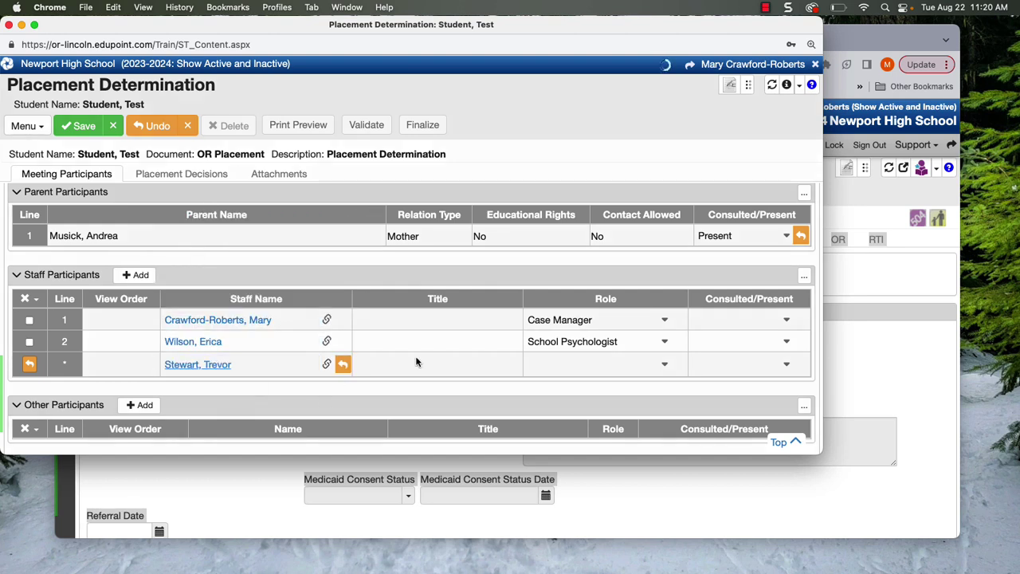
# - Give staff rows 1–3 roles Person Knowledgeable about Placement Options, Evaluation Data, and the Child
pyautogui.click(665, 320)
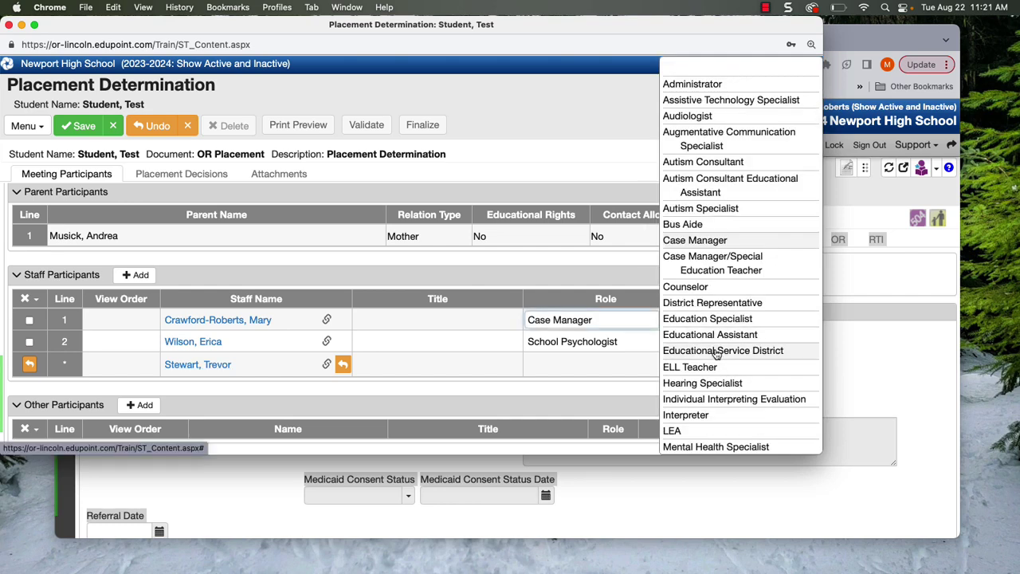
pyautogui.scroll(-5, 729, 414)
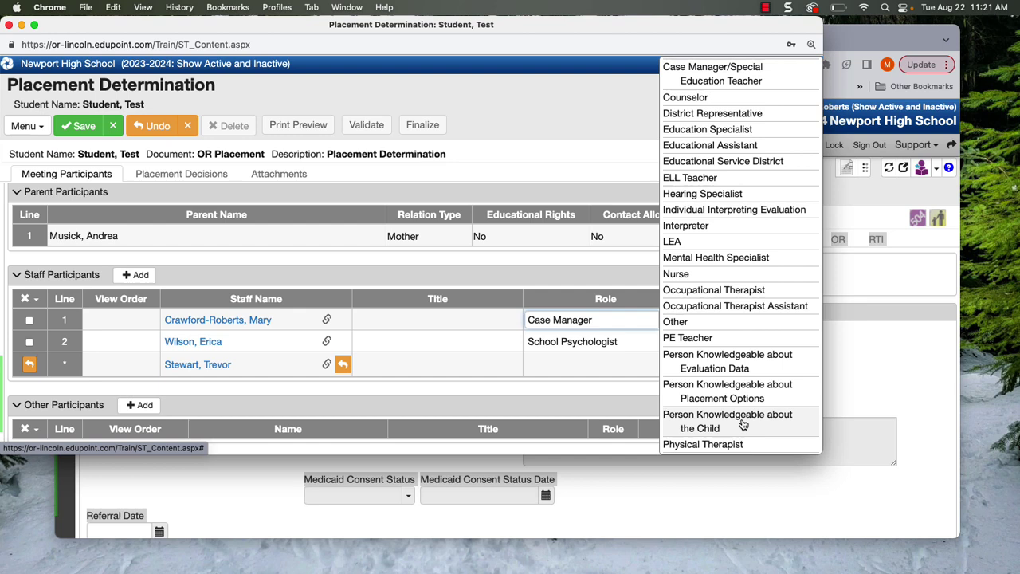
pyautogui.click(743, 410)
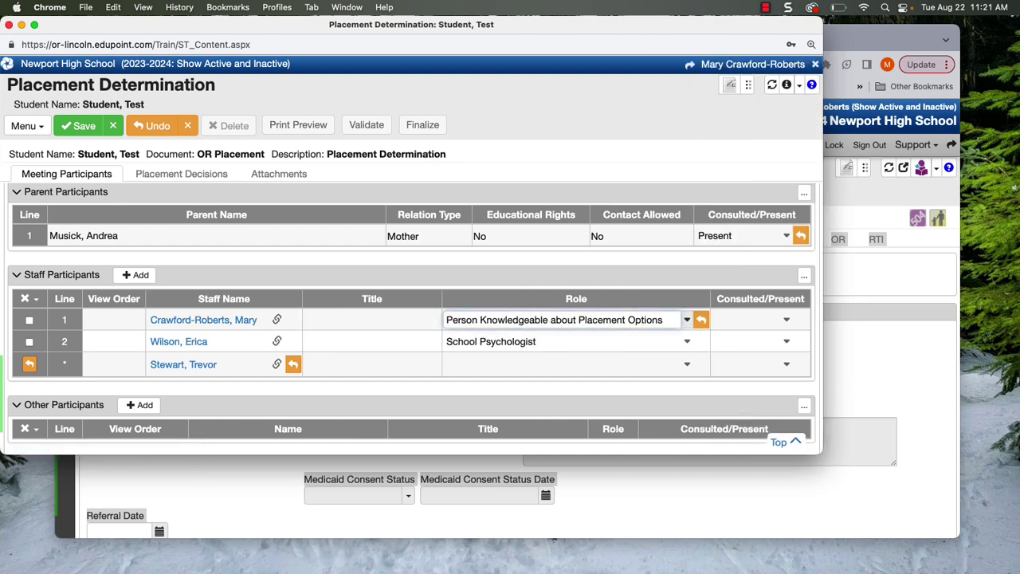
pyautogui.click(512, 341)
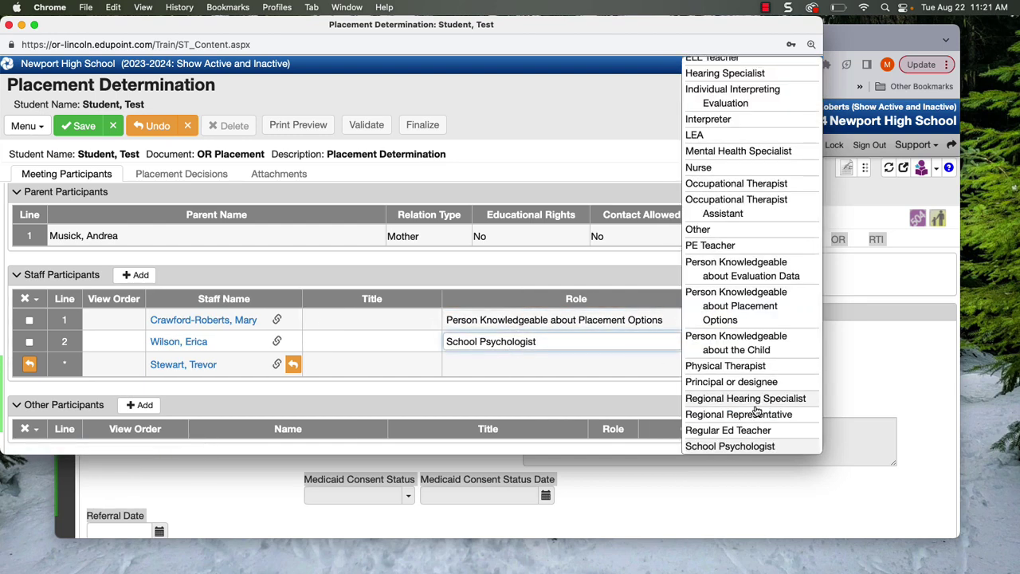
pyautogui.scroll(-5, 757, 390)
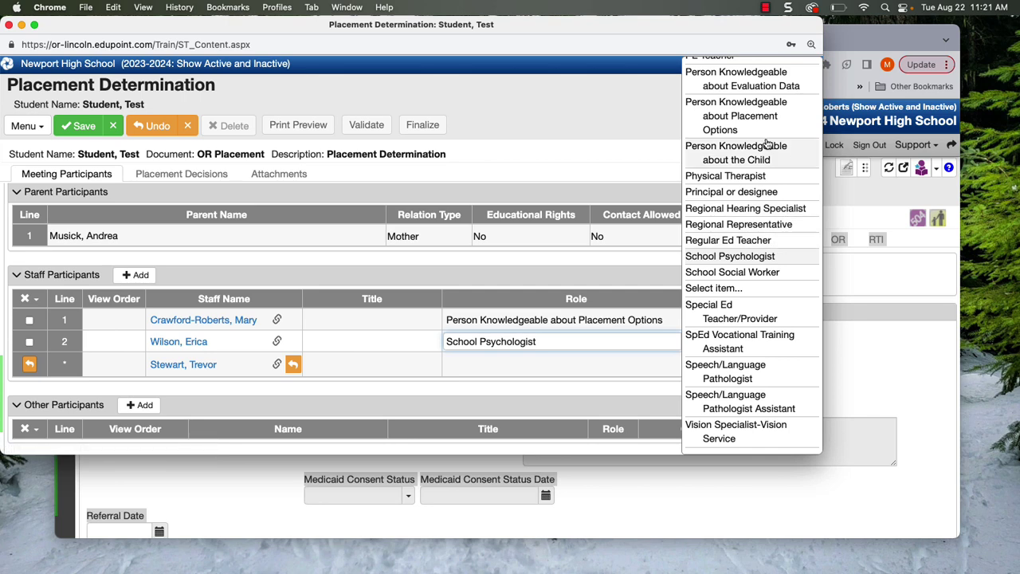
pyautogui.click(777, 86)
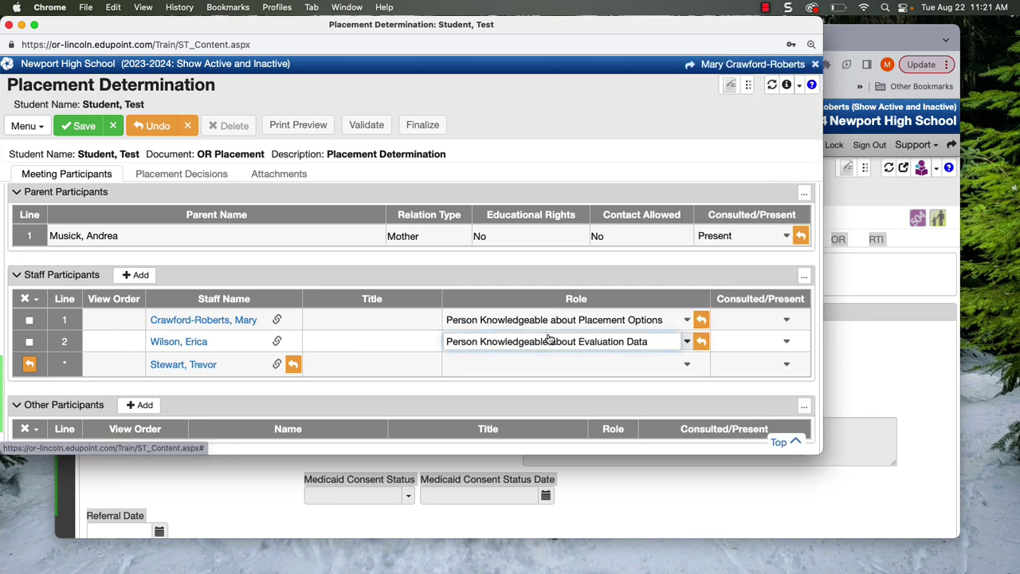
pyautogui.click(486, 373)
pyautogui.scroll(-5, 792, 351)
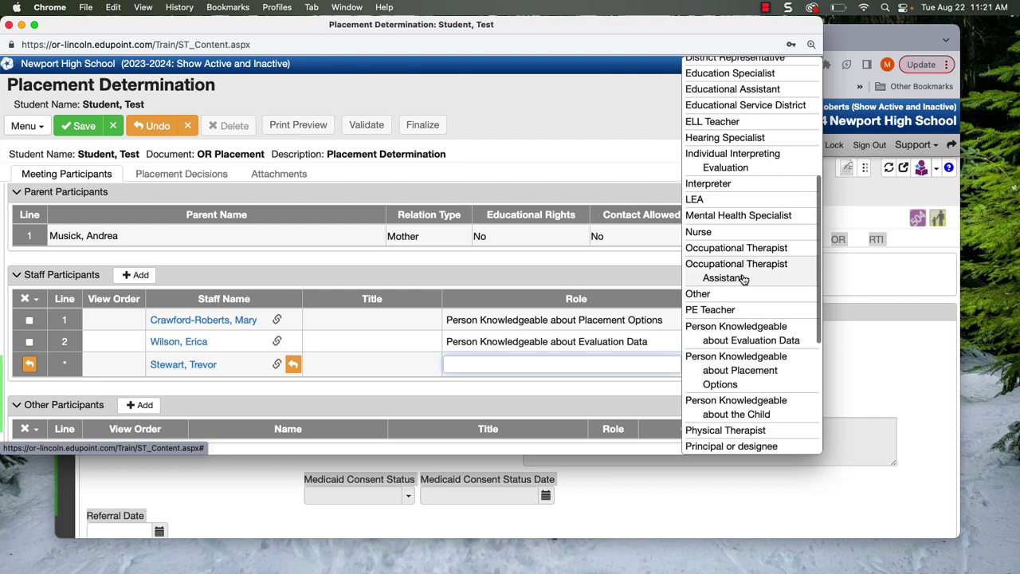
pyautogui.click(753, 412)
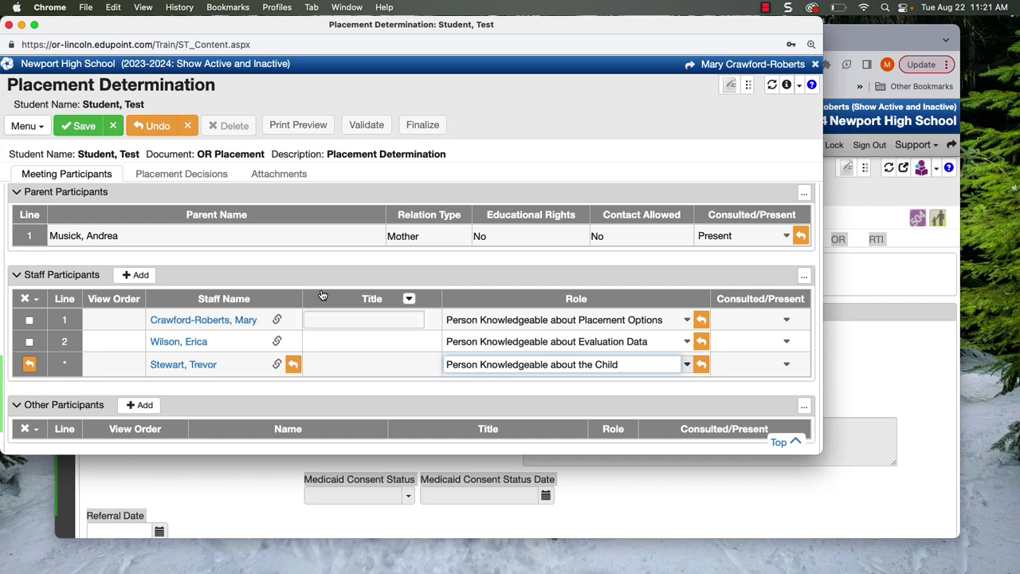
pyautogui.click(327, 322)
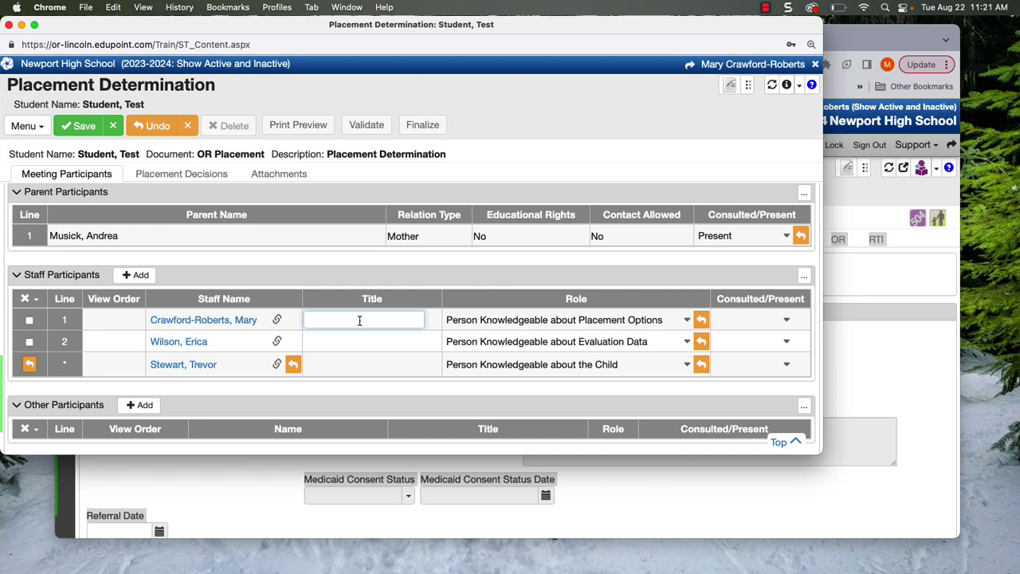
# - Enter staff titles Admin, School Psychologist and Learning Specialist for the three staff rows
pyautogui.write('Admin')
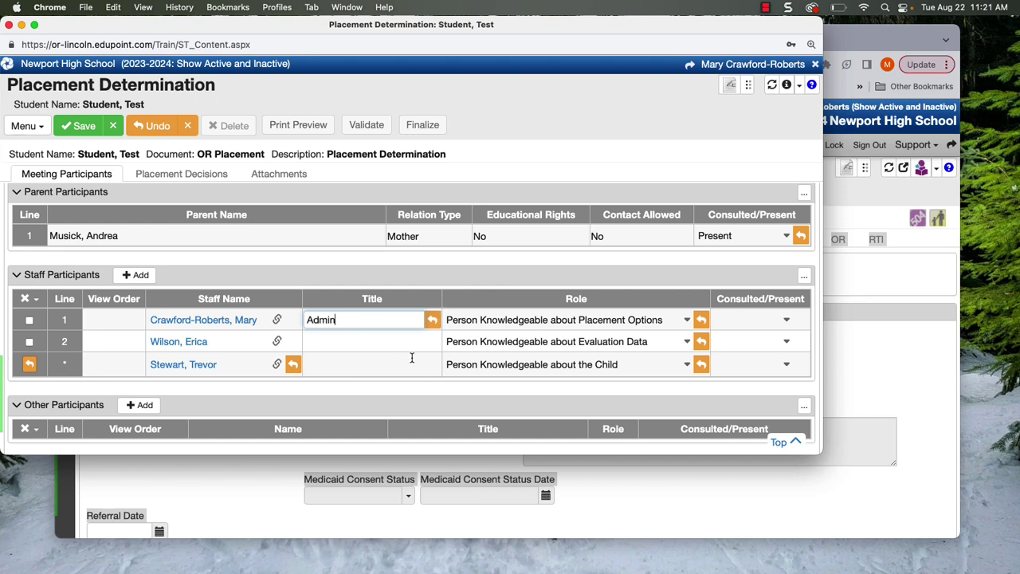
pyautogui.click(377, 343)
pyautogui.write('School P')
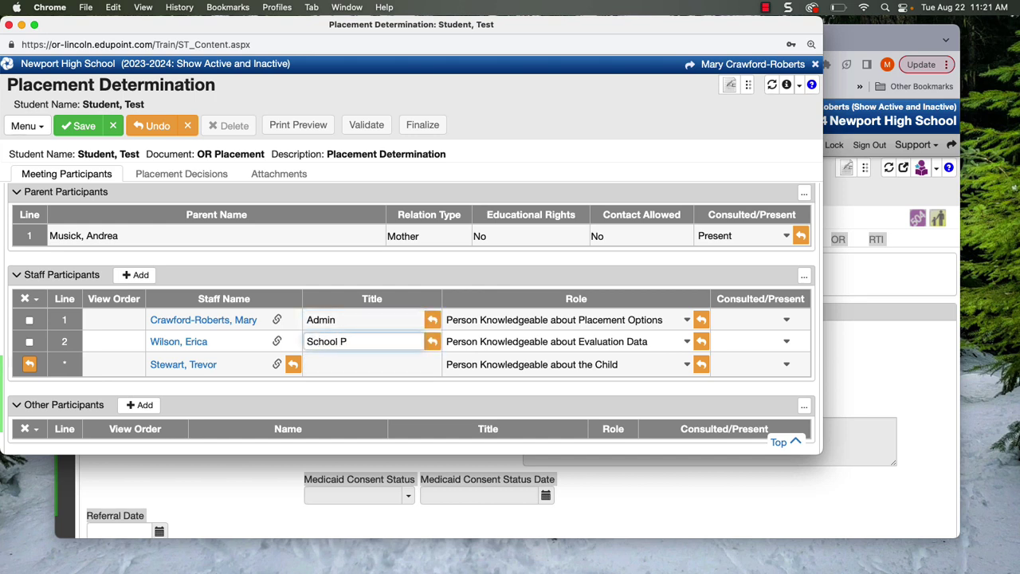
pyautogui.write('sychologist')
pyautogui.click(364, 364)
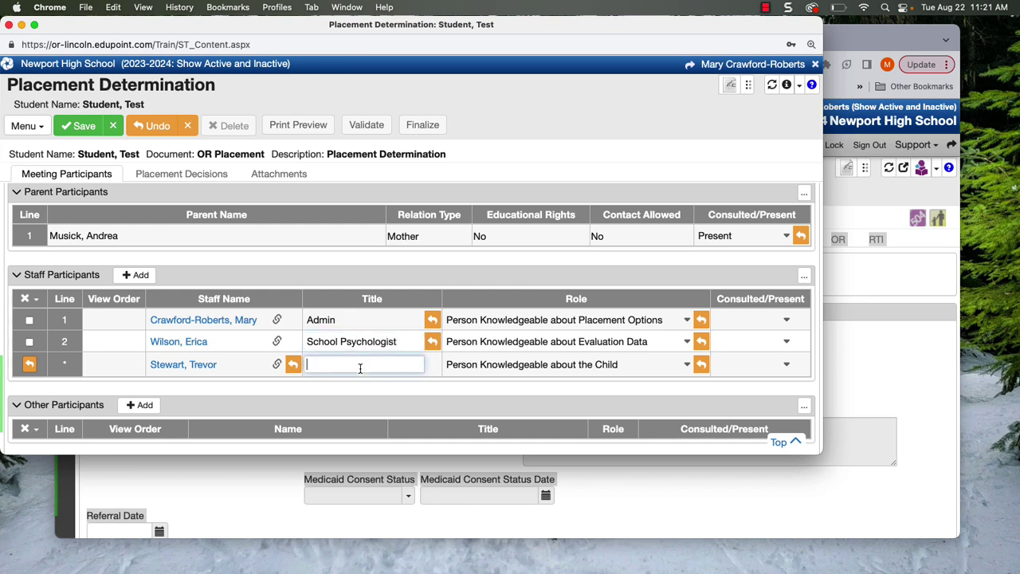
pyautogui.write('Learning Specialist')
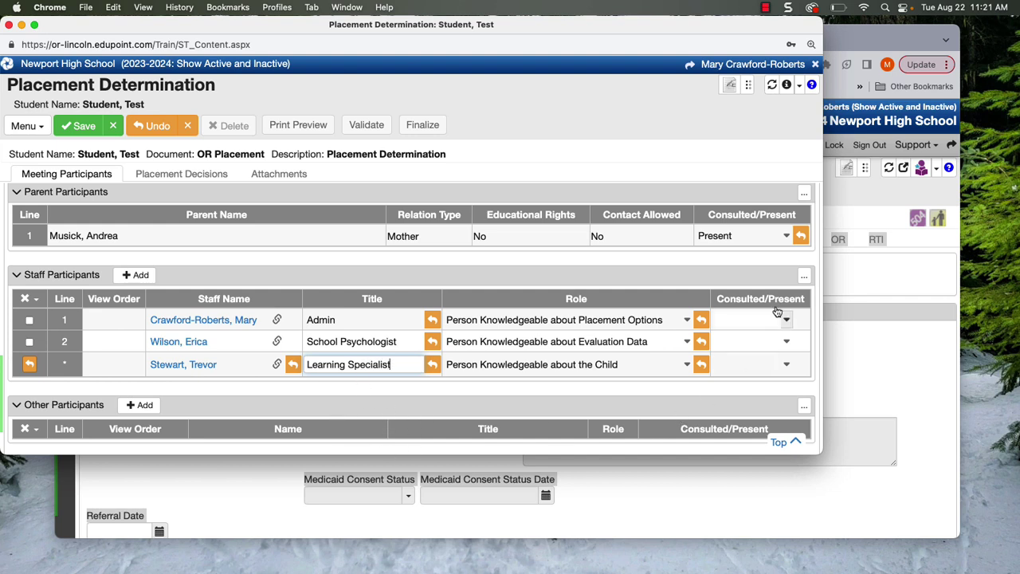
# - Mark all three staff members Present and save the participants
pyautogui.click(786, 319)
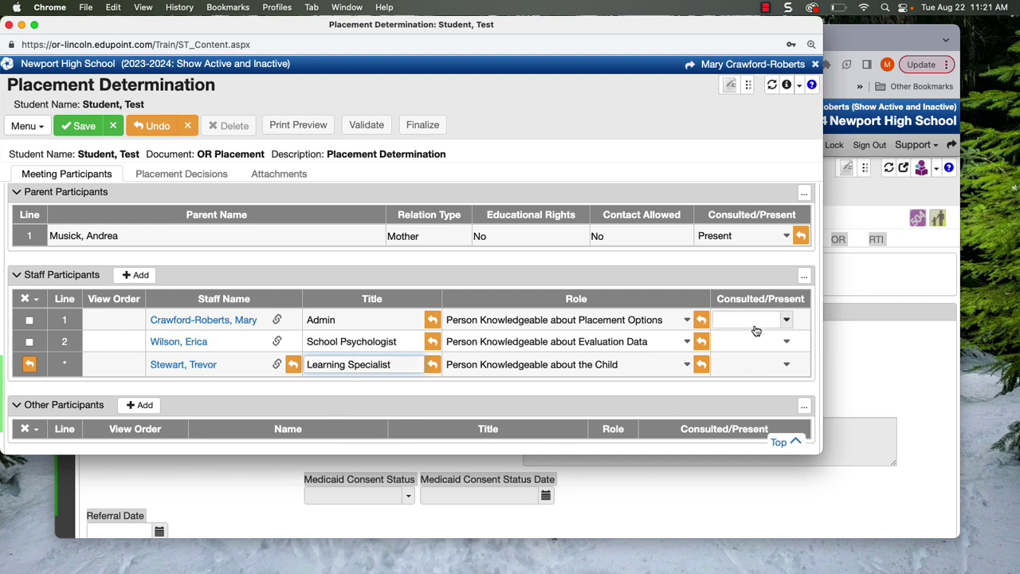
pyautogui.click(704, 356)
pyautogui.click(749, 341)
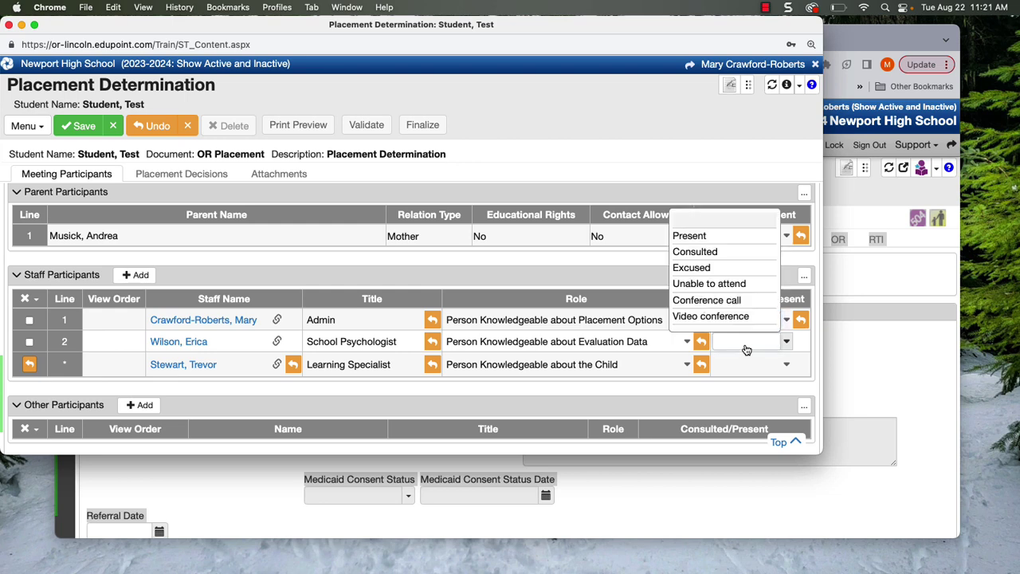
pyautogui.click(719, 239)
pyautogui.click(751, 364)
pyautogui.click(721, 261)
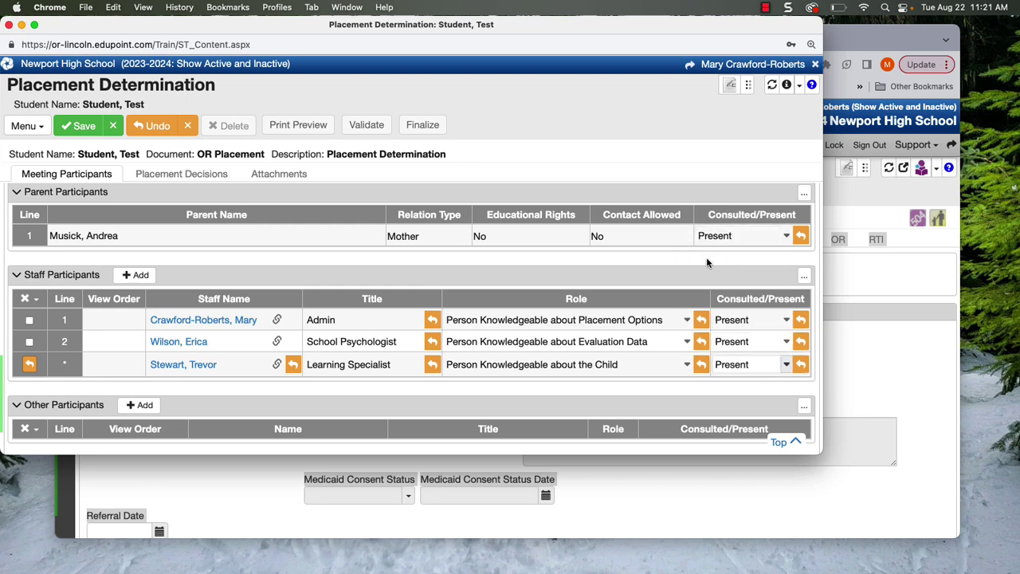
pyautogui.scroll(-3, 300, 377)
pyautogui.click(72, 126)
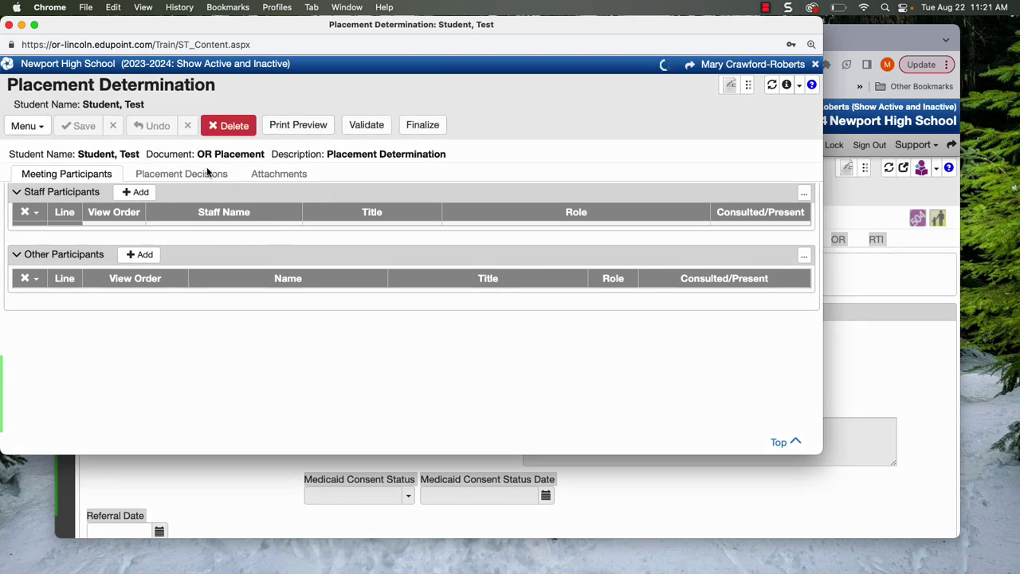
# - On Placement Decisions, add options 80% or more and 40% to 79% of the day in regular class, then save
pyautogui.click(183, 173)
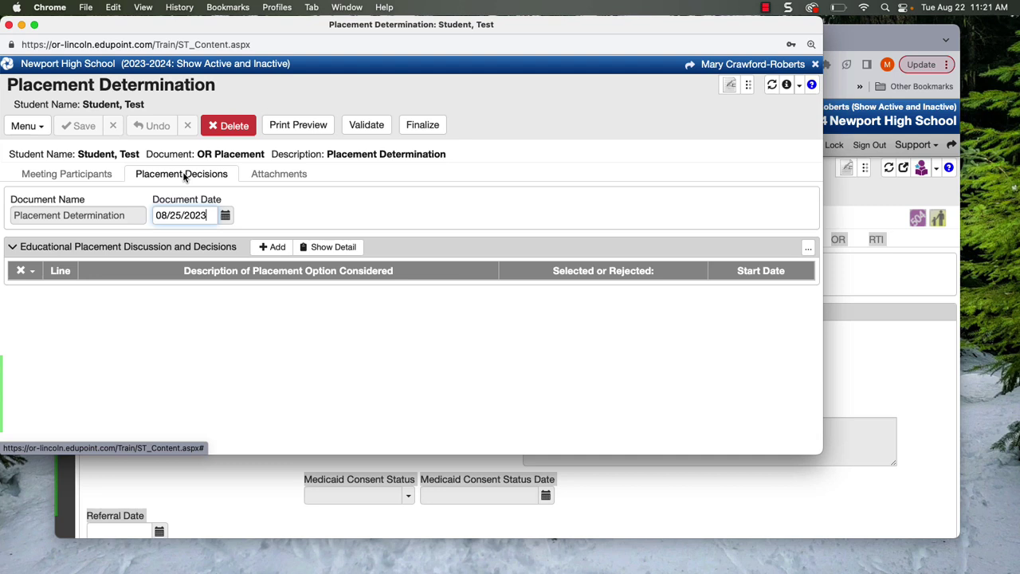
pyautogui.click(274, 249)
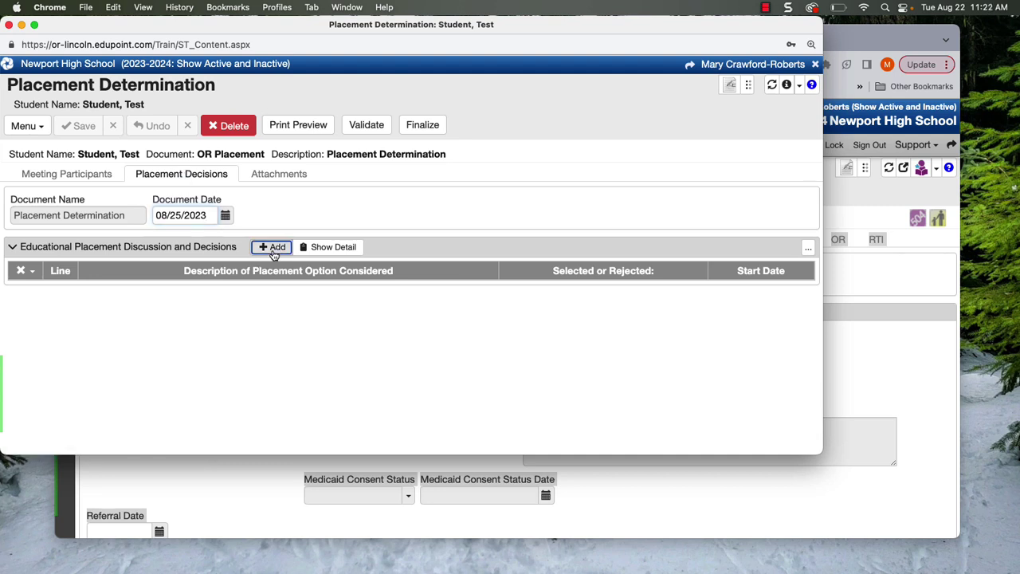
pyautogui.click(273, 249)
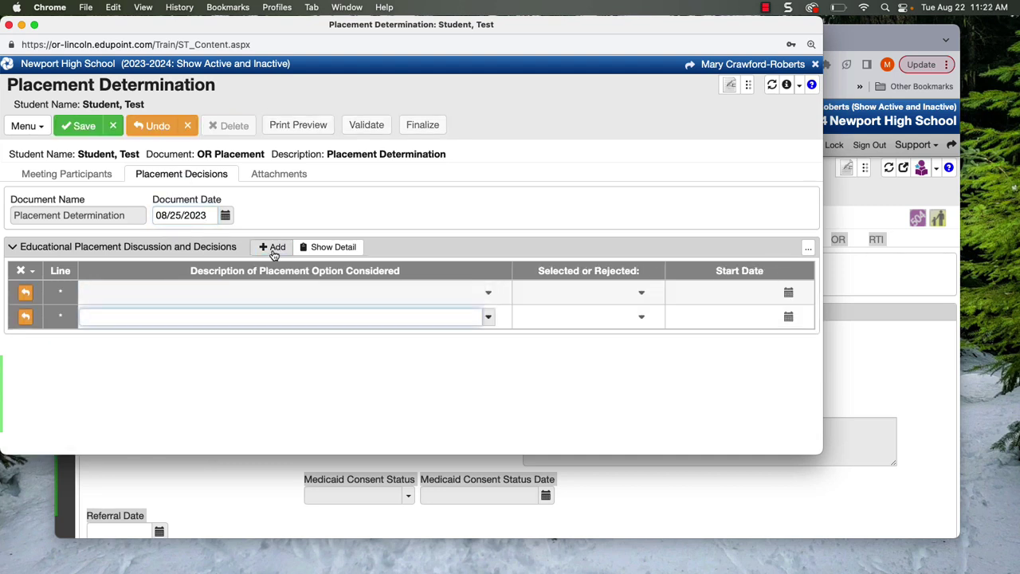
pyautogui.click(489, 297)
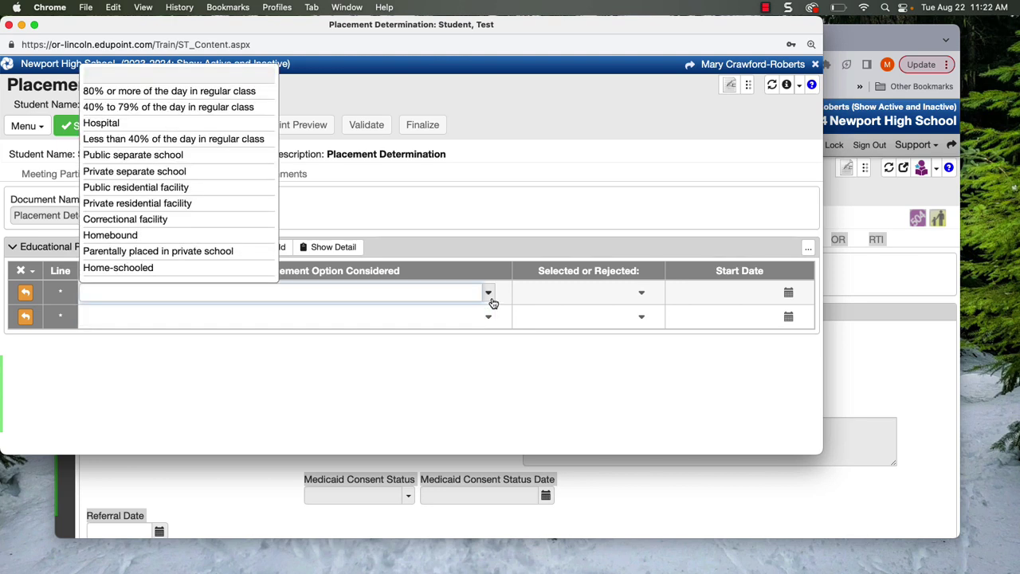
pyautogui.click(206, 95)
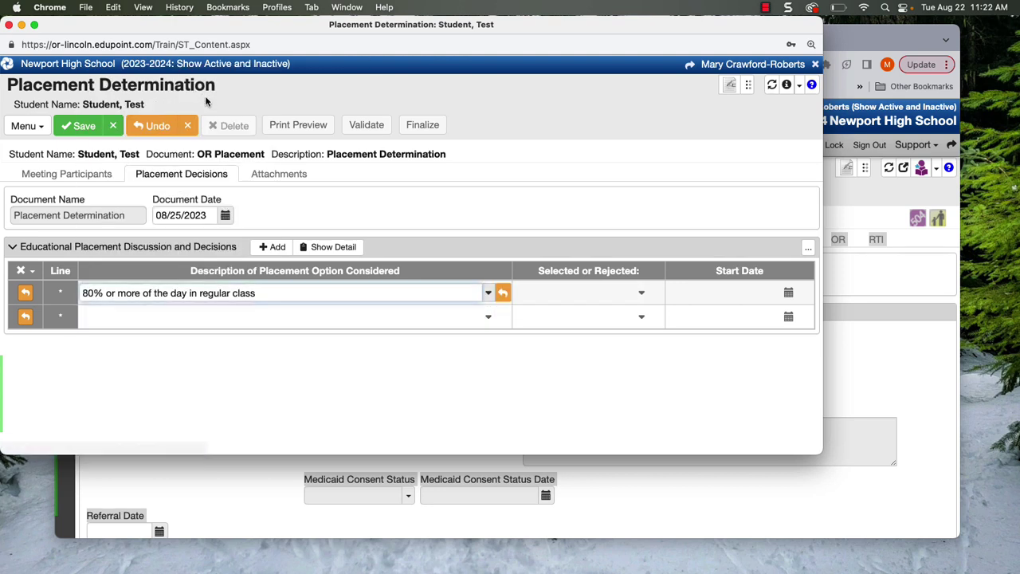
pyautogui.click(488, 317)
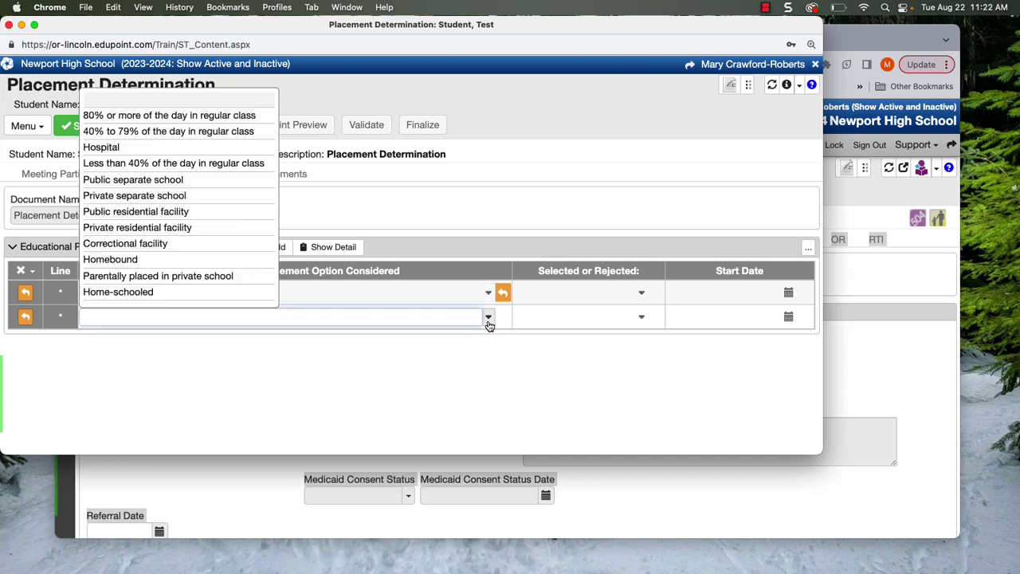
pyautogui.click(160, 134)
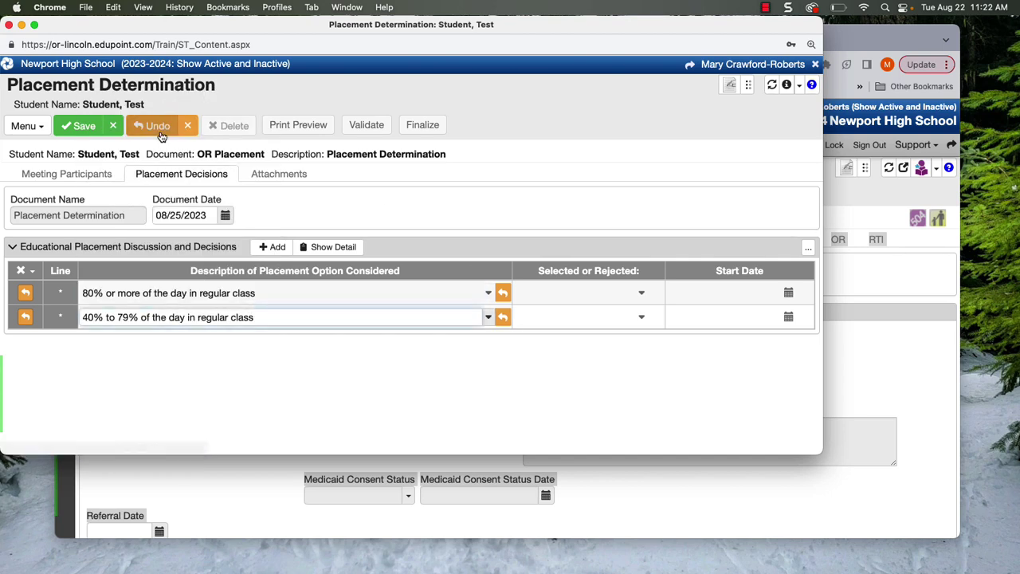
pyautogui.click(81, 119)
pyautogui.click(340, 248)
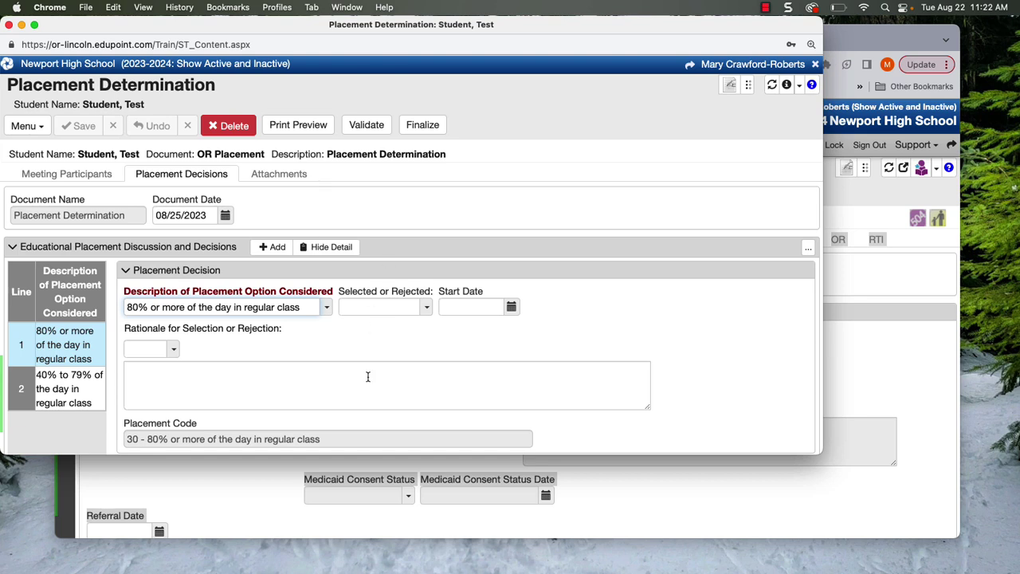
# - Review the first option's details, then discard an unfinished added row and hide the detail view
pyautogui.scroll(-1, 289, 364)
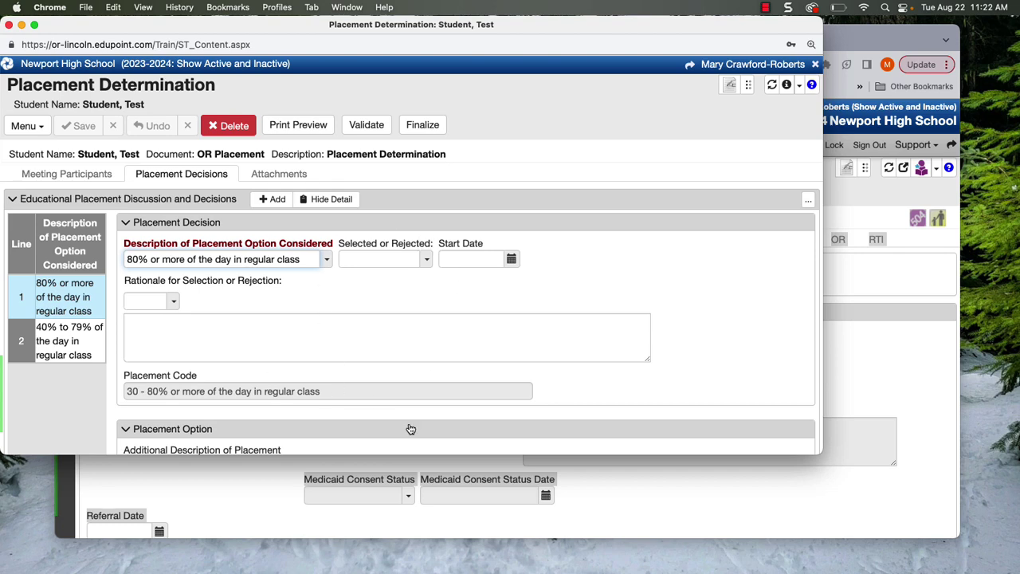
pyautogui.scroll(-3, 394, 360)
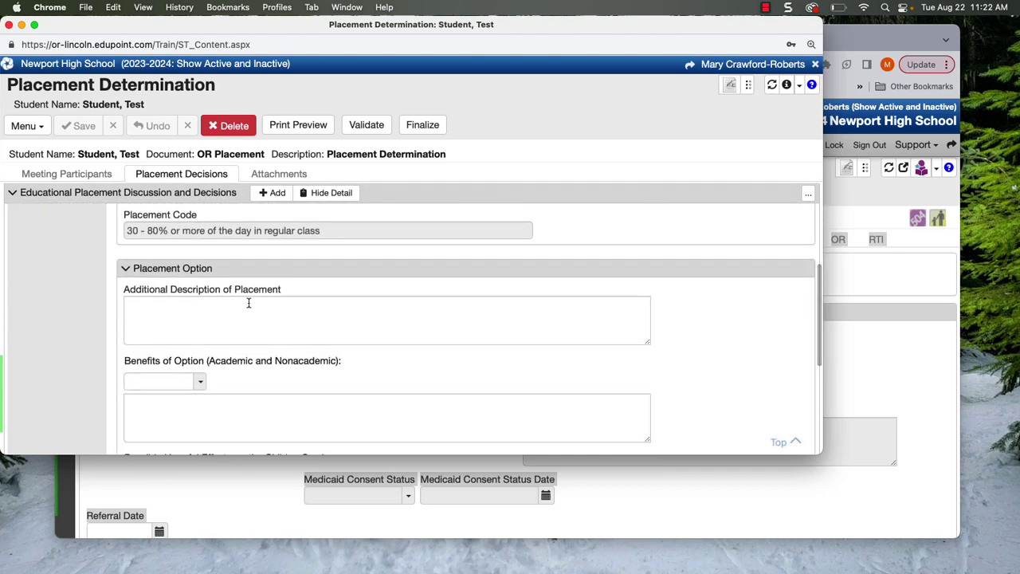
pyautogui.click(249, 303)
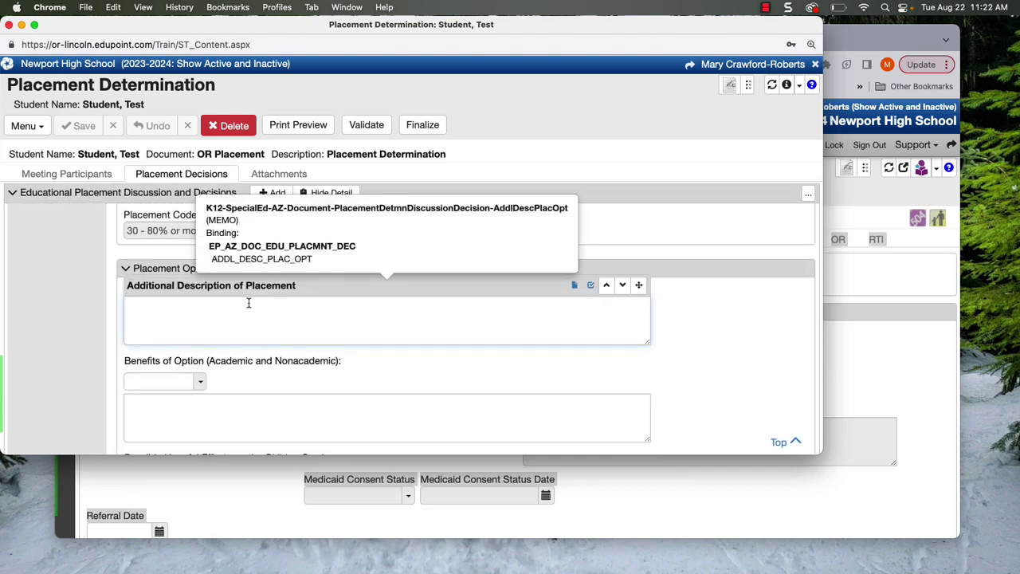
pyautogui.click(45, 297)
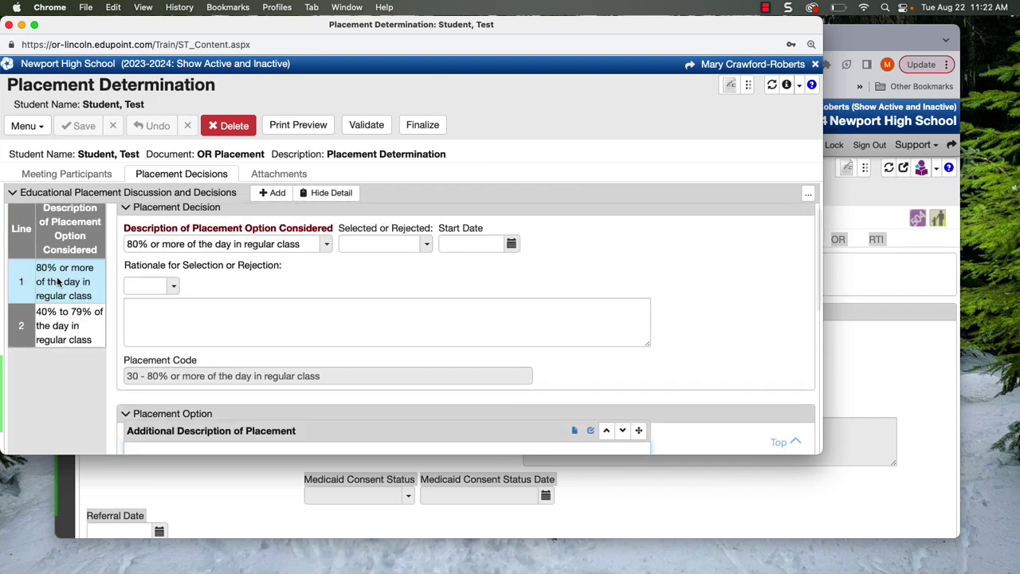
pyautogui.click(276, 194)
pyautogui.click(22, 363)
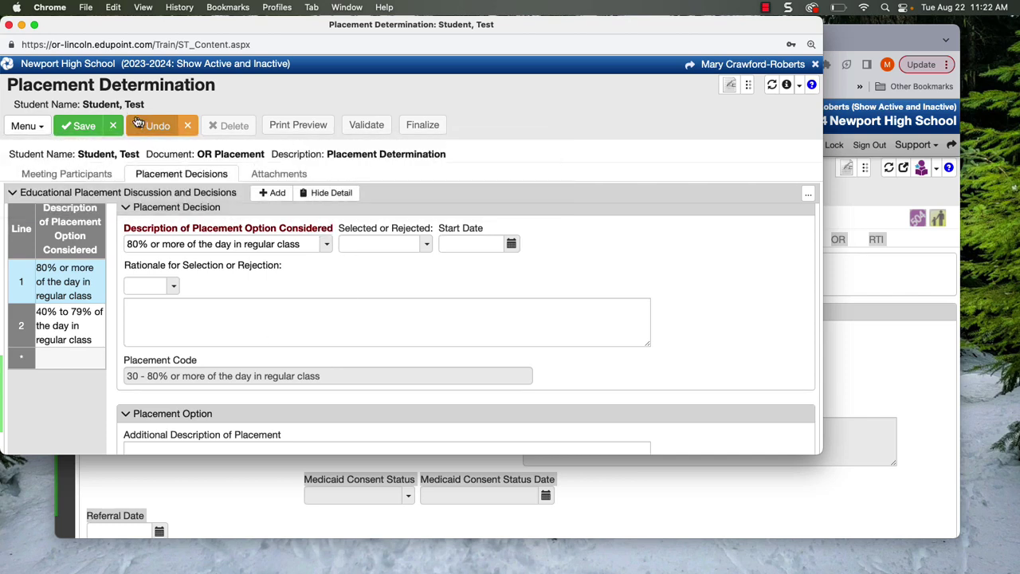
pyautogui.click(327, 194)
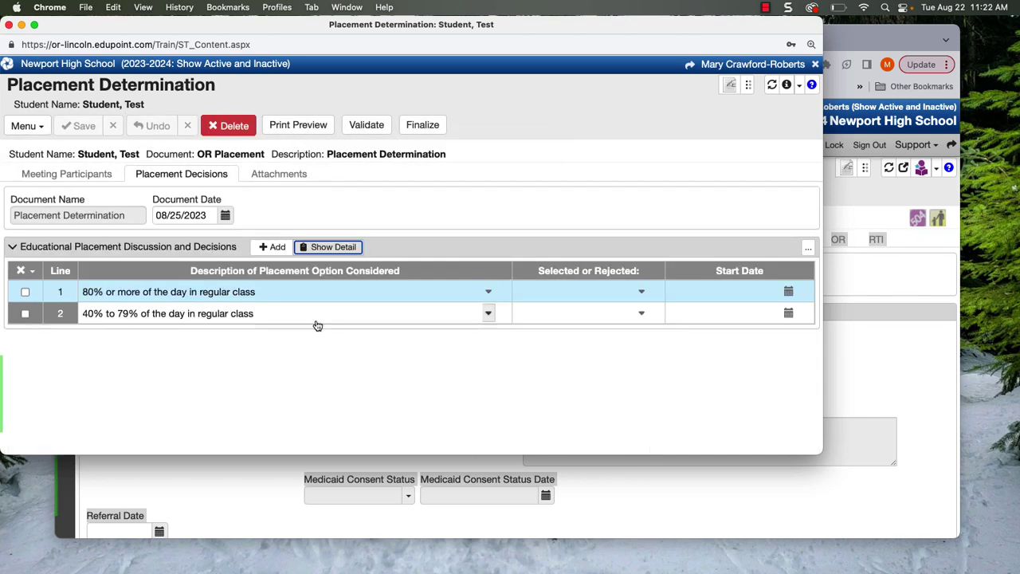
# - Add a third option row set to 80% or more of the day in regular class and save
pyautogui.click(273, 247)
pyautogui.click(220, 340)
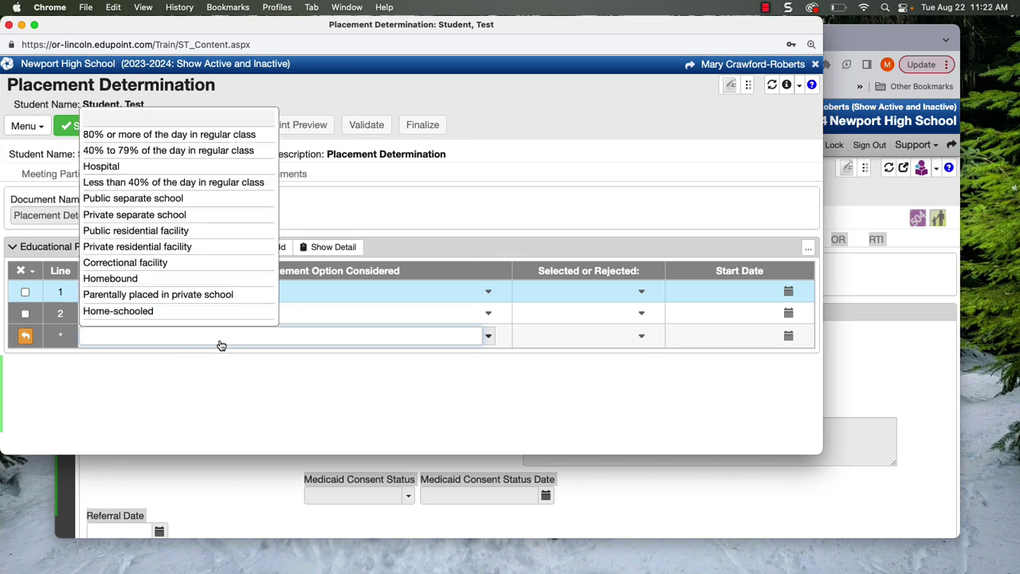
pyautogui.click(171, 136)
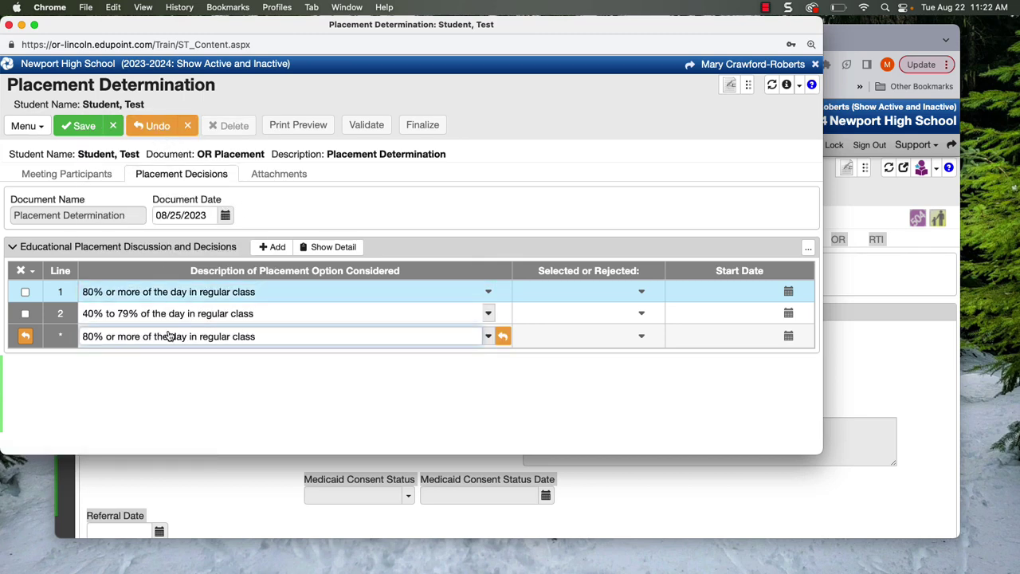
pyautogui.click(86, 126)
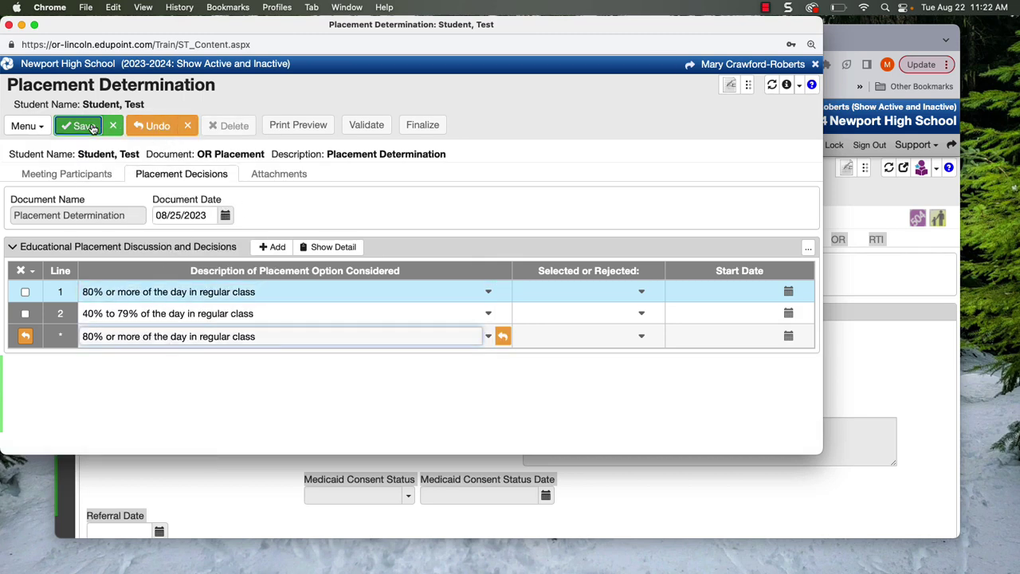
# - In line 1's detail, type 'Push in support' as the Additional Description of Placement
pyautogui.click(345, 247)
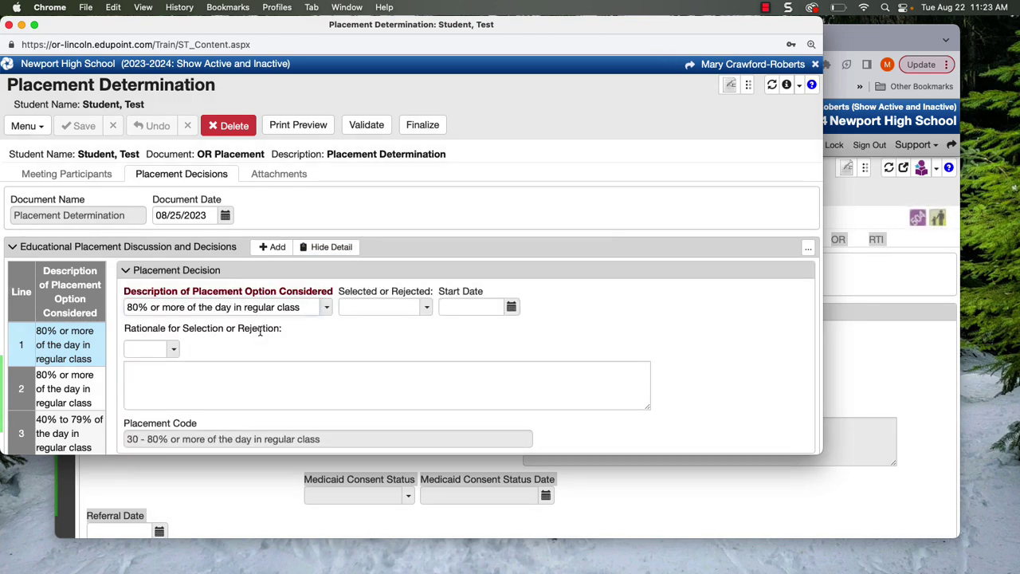
pyautogui.scroll(-1, 376, 387)
pyautogui.scroll(-5, 226, 369)
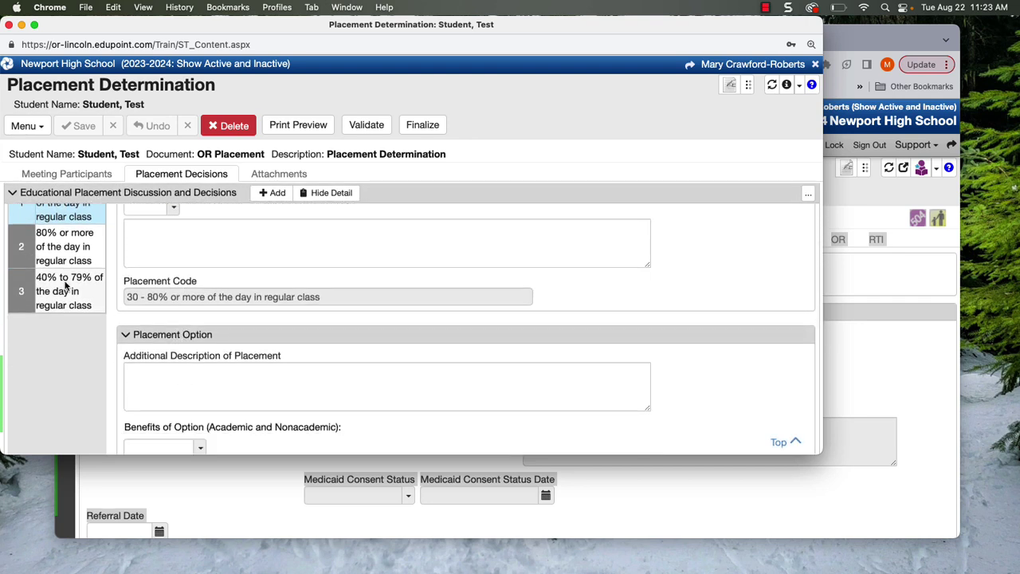
pyautogui.scroll(-1, 249, 371)
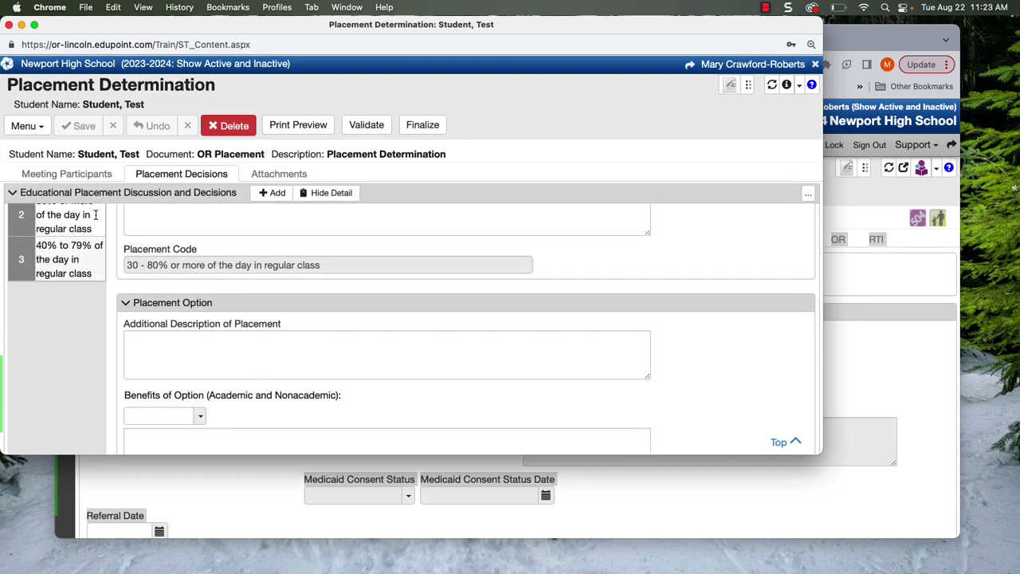
pyautogui.scroll(3, 92, 223)
pyautogui.scroll(-1, 209, 382)
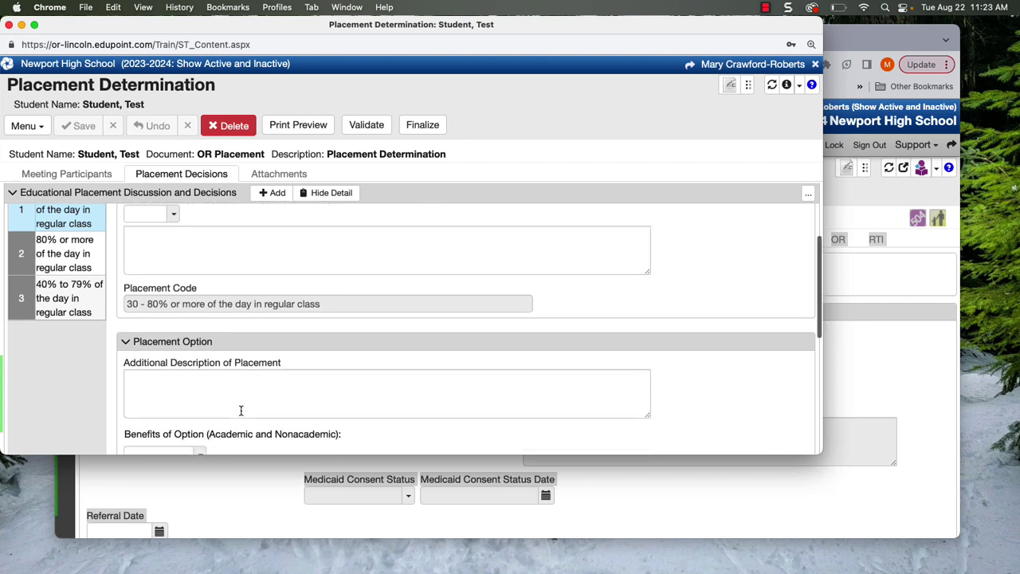
pyautogui.click(209, 389)
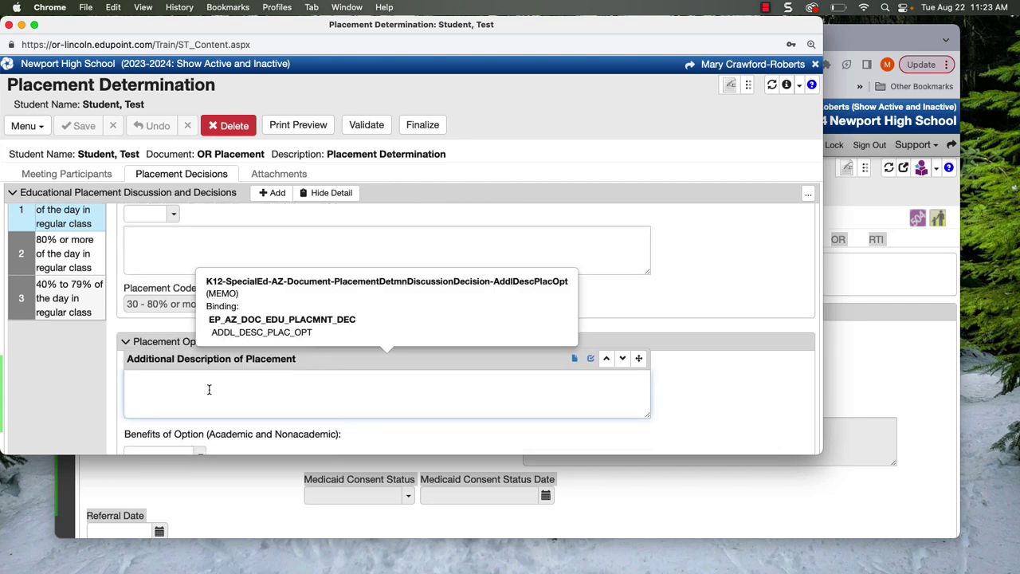
pyautogui.write('Push in support')
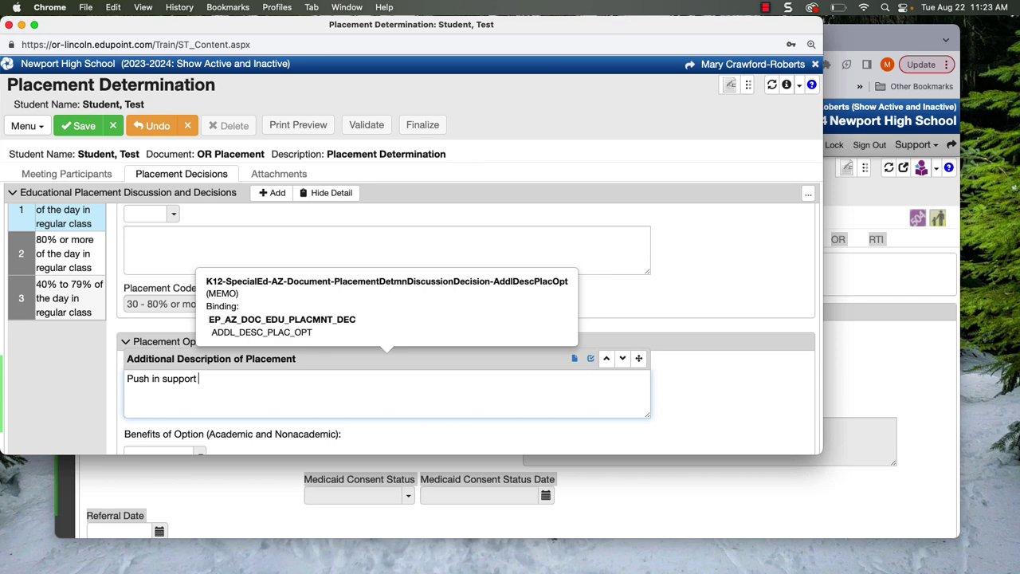
pyautogui.scroll(-2, 319, 426)
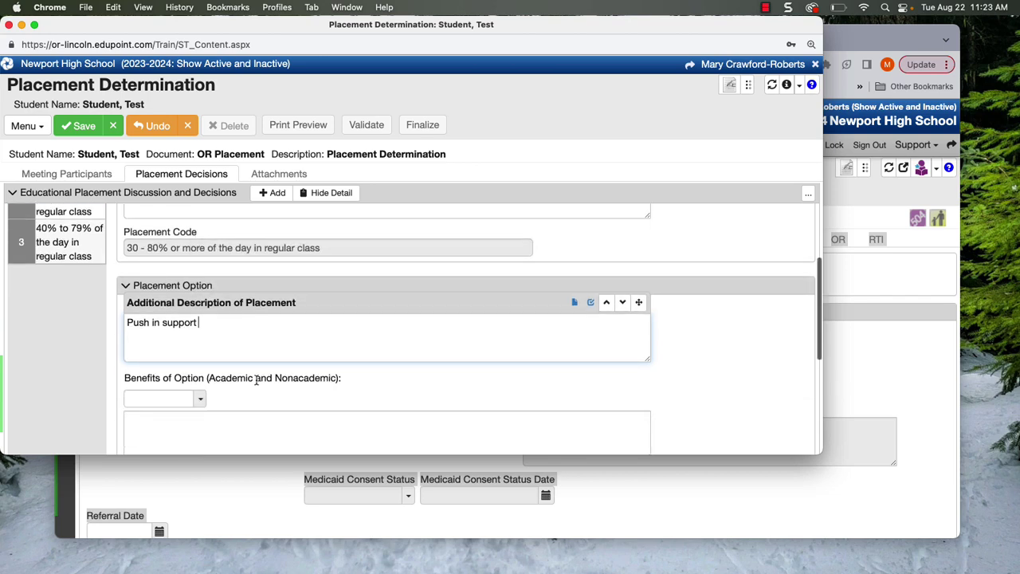
pyautogui.scroll(-3, 193, 297)
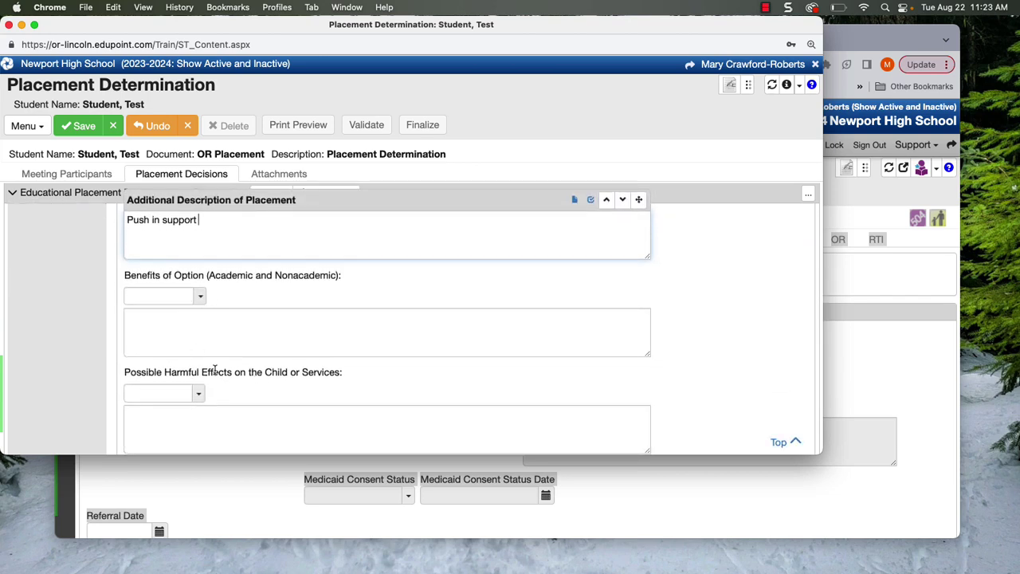
# - Choose 'Maximum integration with classroom peers' as line 1's benefit
pyautogui.click(198, 294)
pyautogui.click(170, 335)
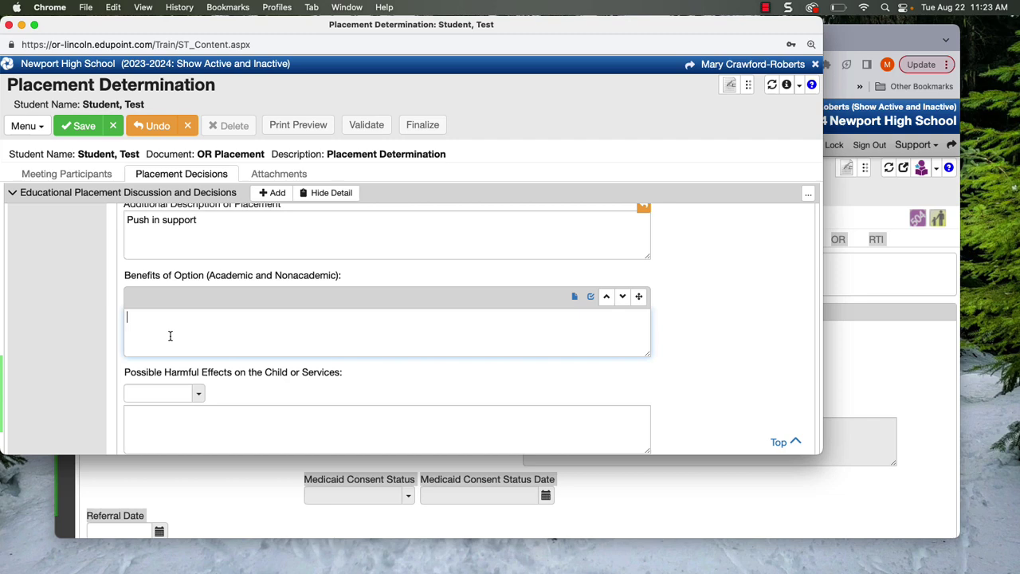
pyautogui.click(255, 266)
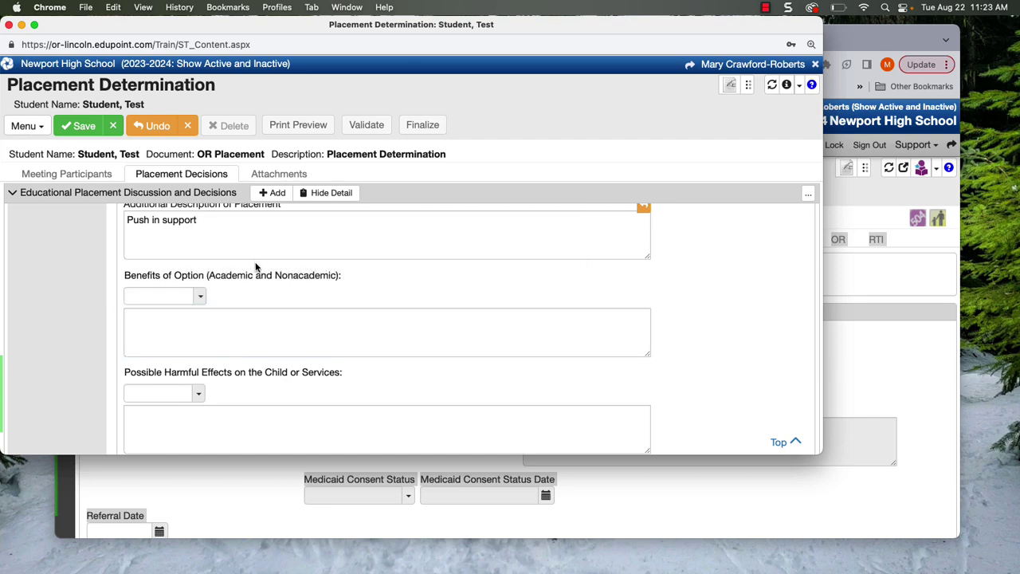
pyautogui.click(200, 298)
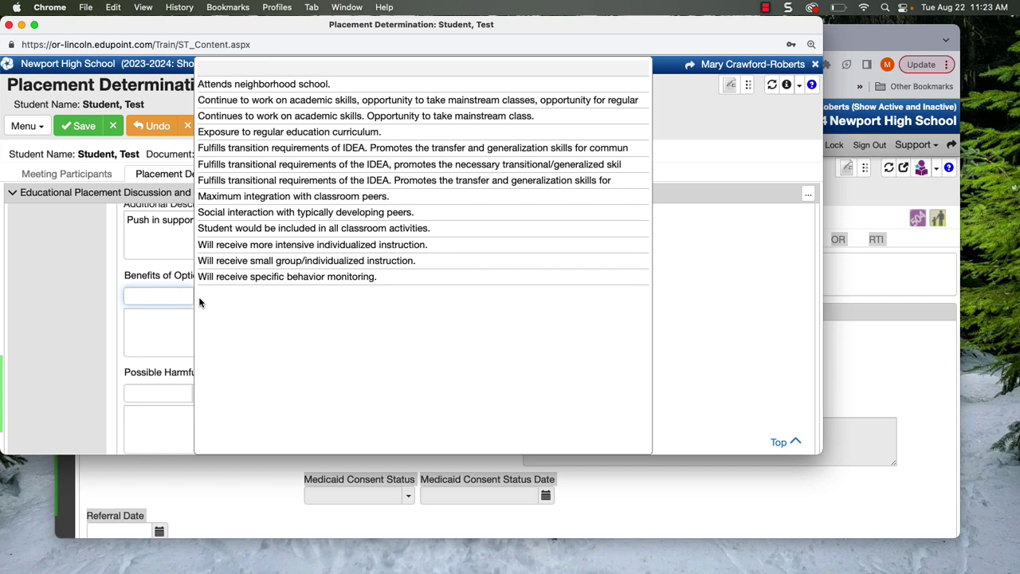
pyautogui.click(311, 197)
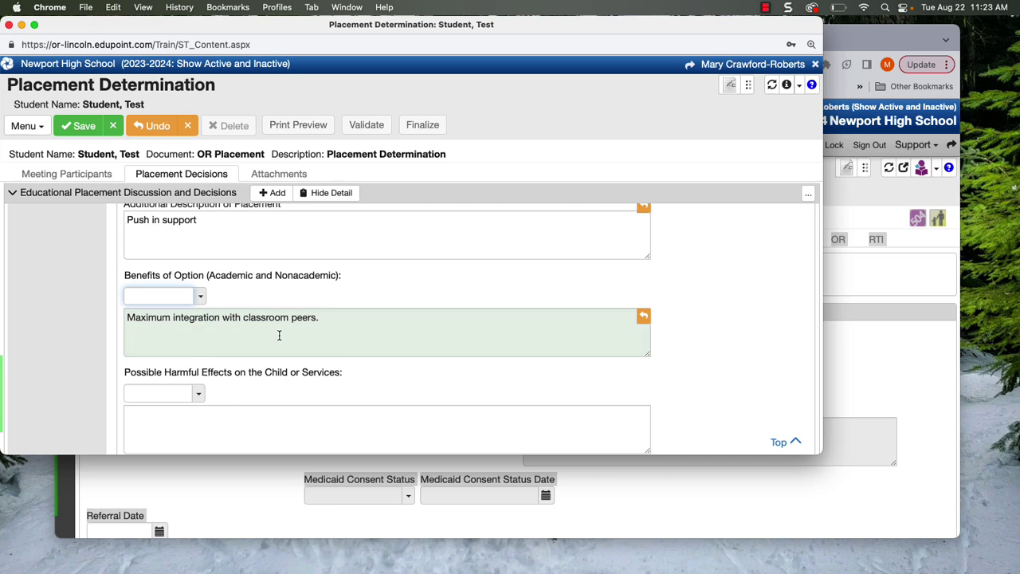
# - Set harm 'Lacks adequate structure and behavioral support' and aids 'Accom/Mod Per IEP', then save
pyautogui.scroll(-2, 283, 339)
pyautogui.click(186, 345)
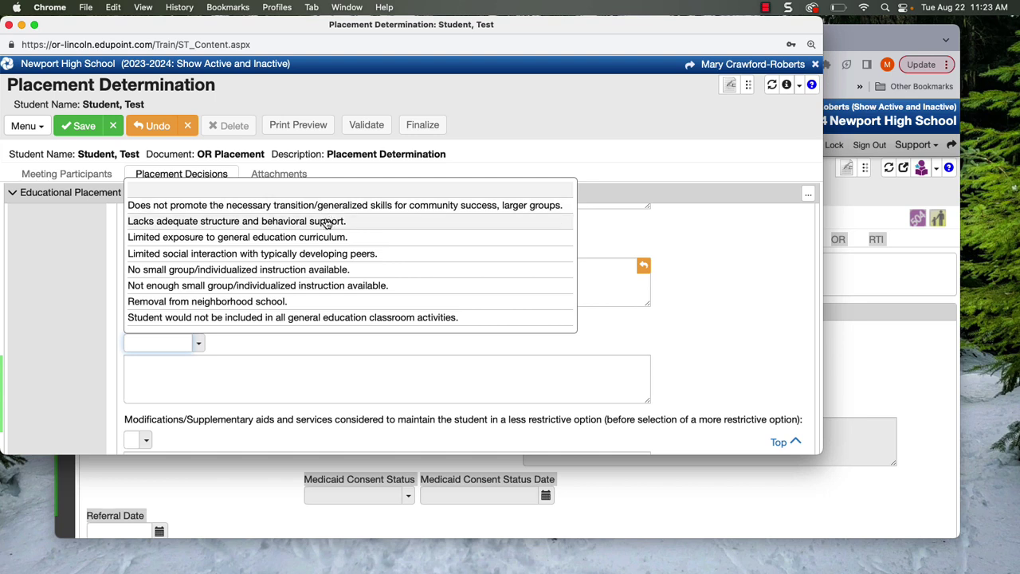
pyautogui.click(275, 223)
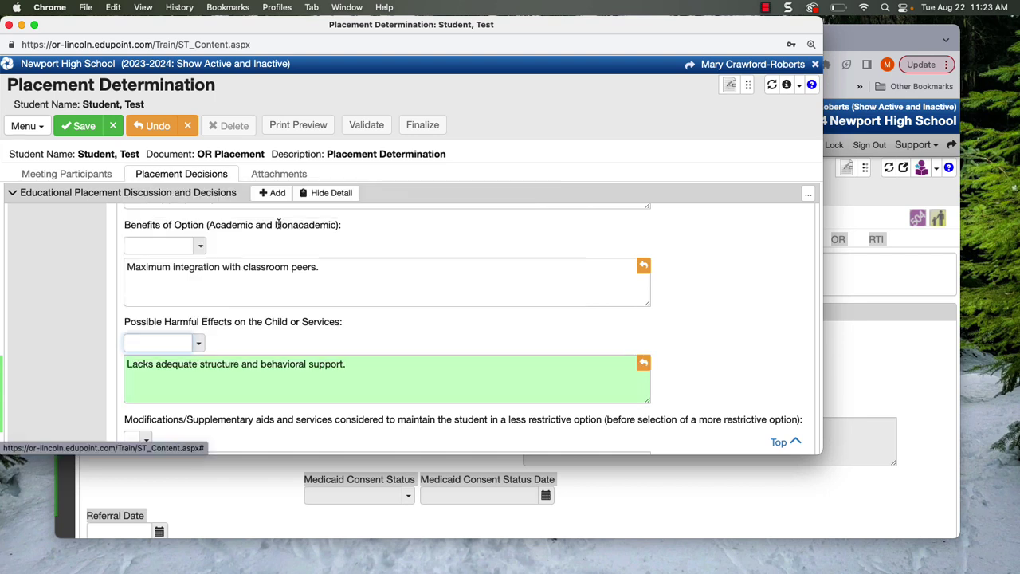
pyautogui.scroll(-3, 332, 369)
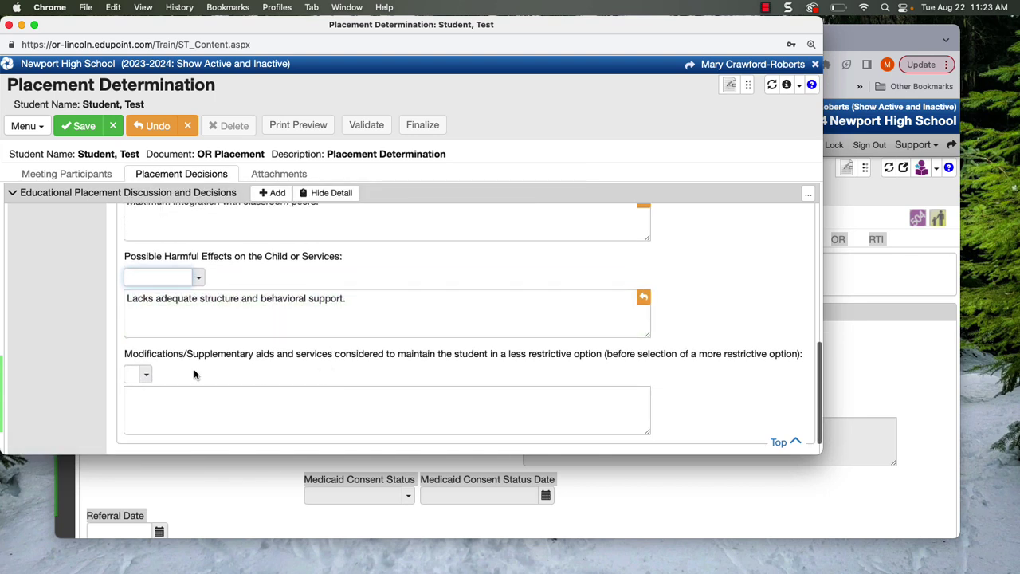
pyautogui.click(135, 374)
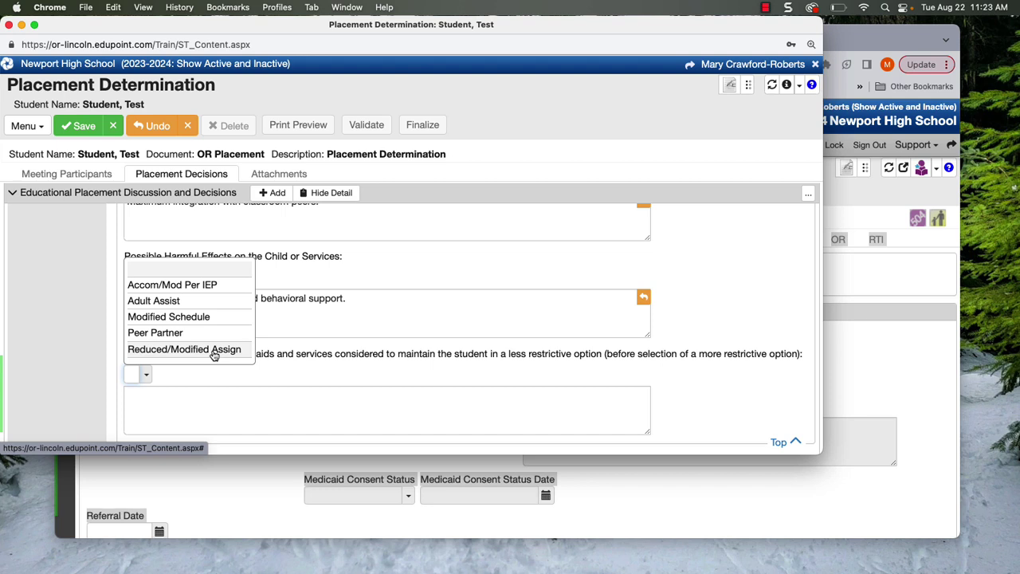
pyautogui.click(200, 286)
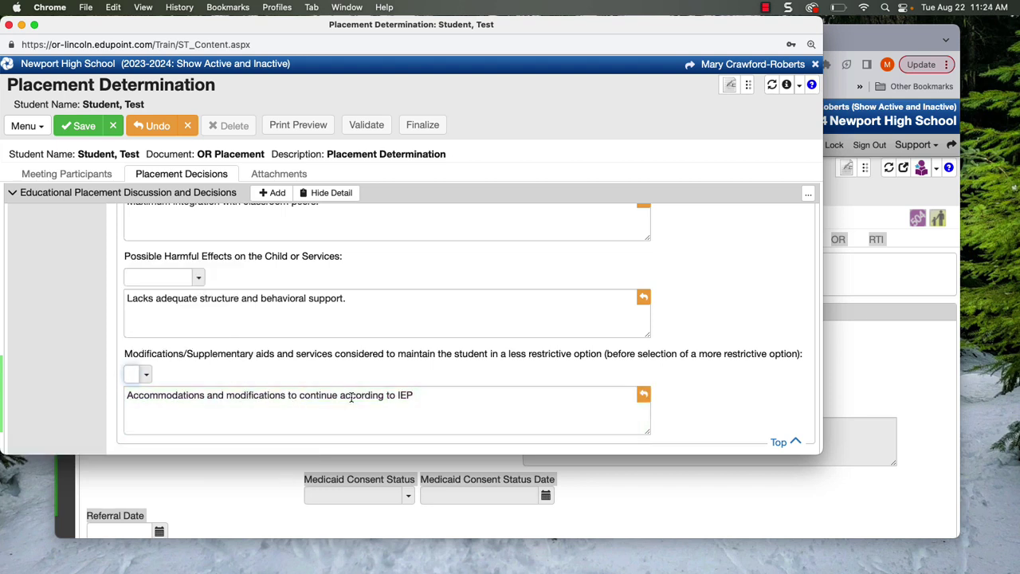
pyautogui.scroll(10, 358, 374)
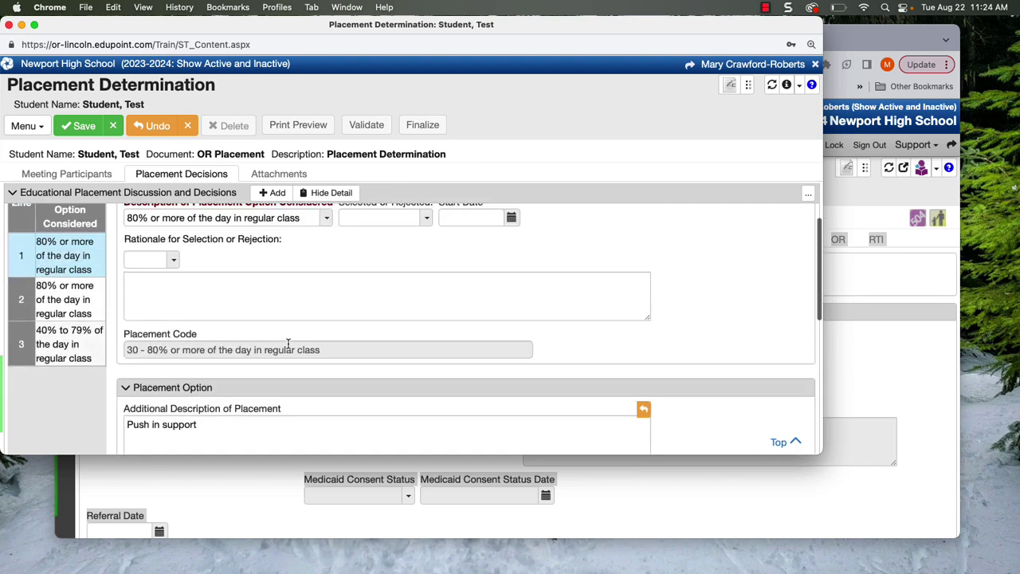
pyautogui.scroll(1, 196, 323)
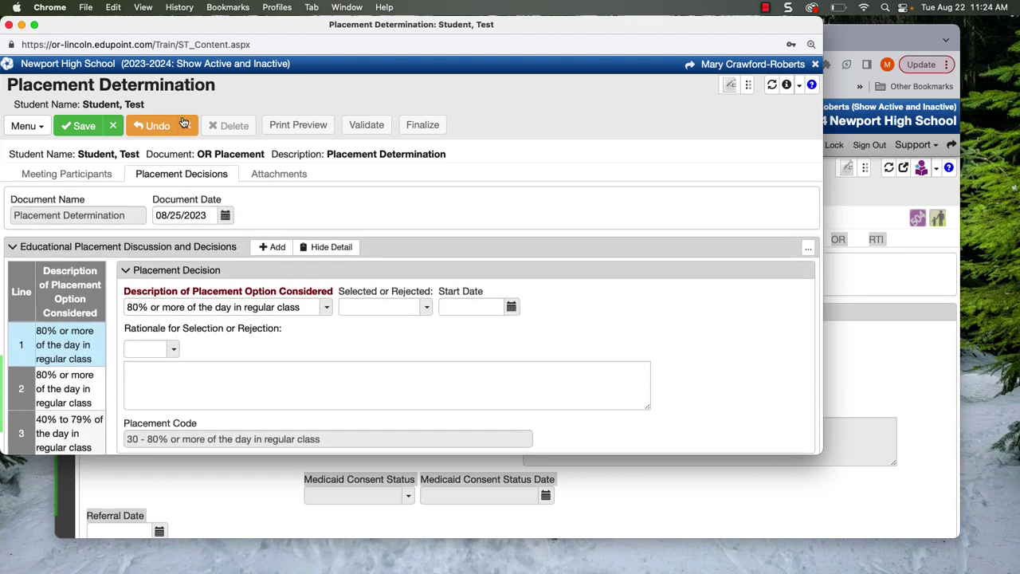
pyautogui.click(84, 128)
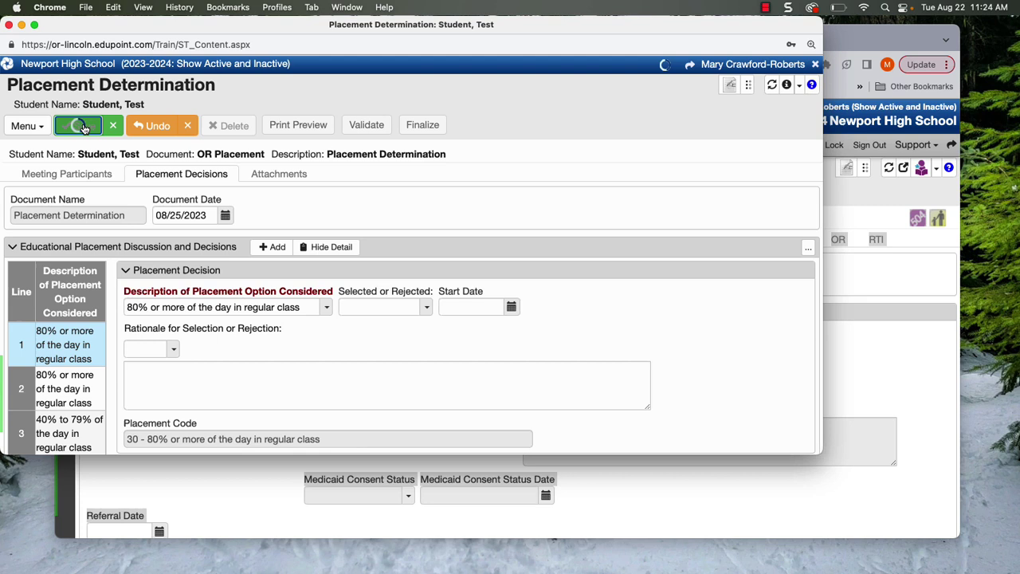
# - On option line 2, type an additional description starting 'General education with one resou'
pyautogui.click(26, 391)
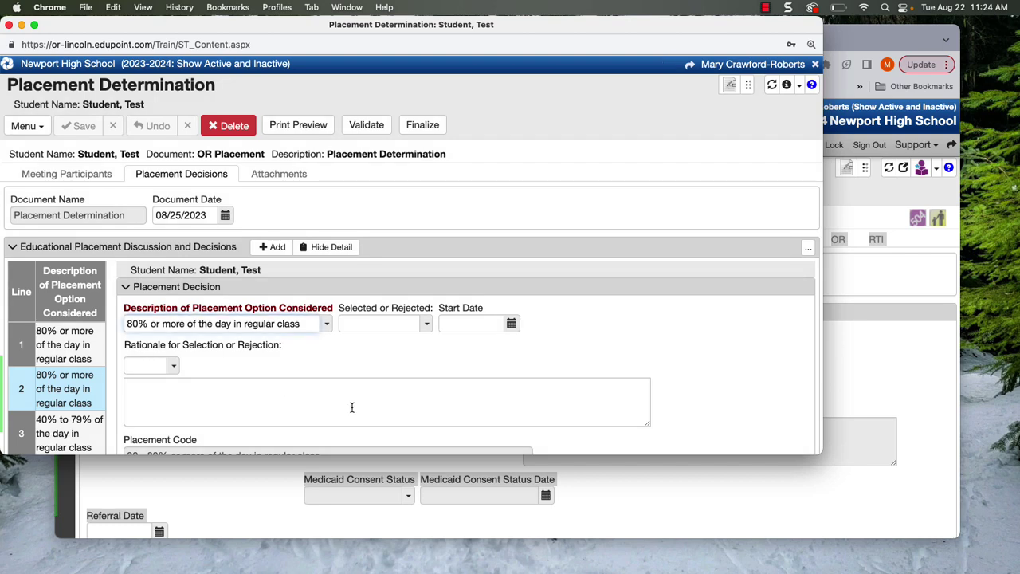
pyautogui.scroll(-5, 614, 402)
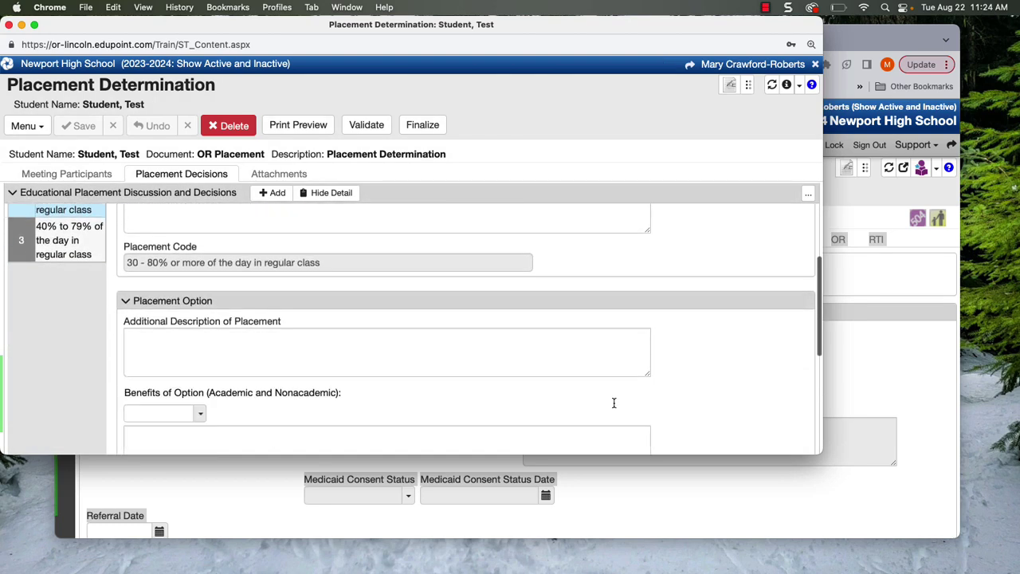
pyautogui.click(286, 346)
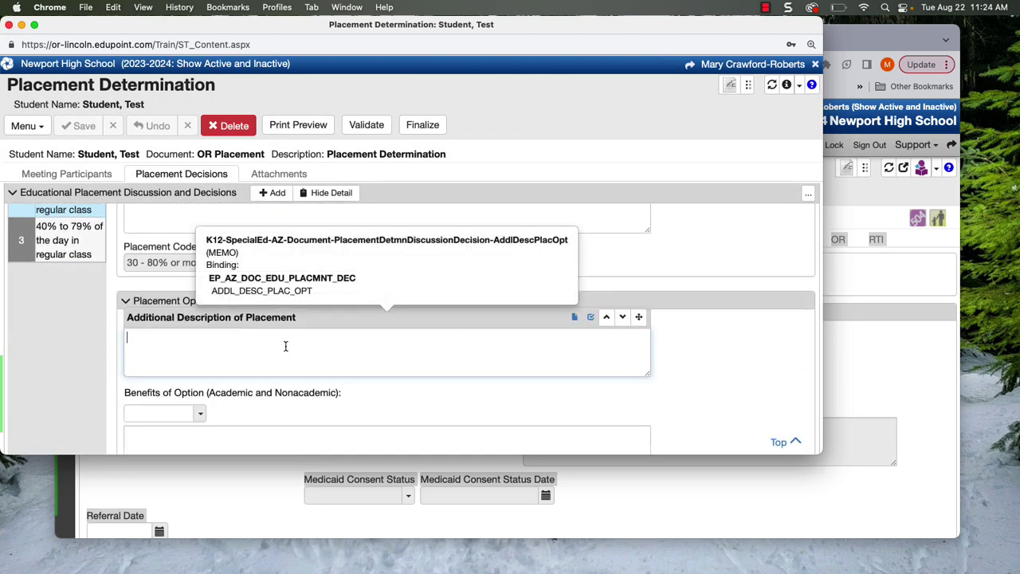
pyautogui.write('Genera')
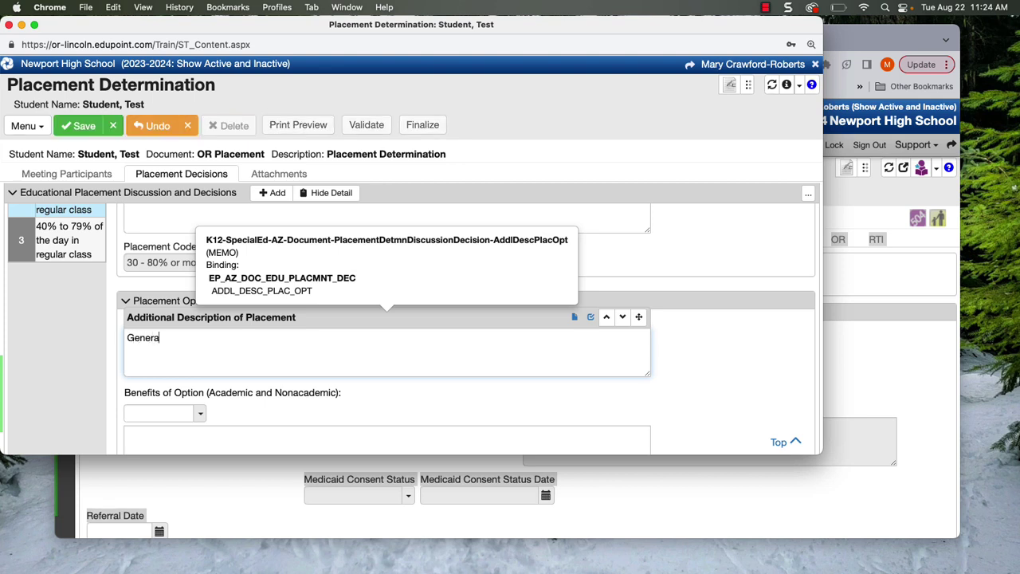
pyautogui.write('l education with ')
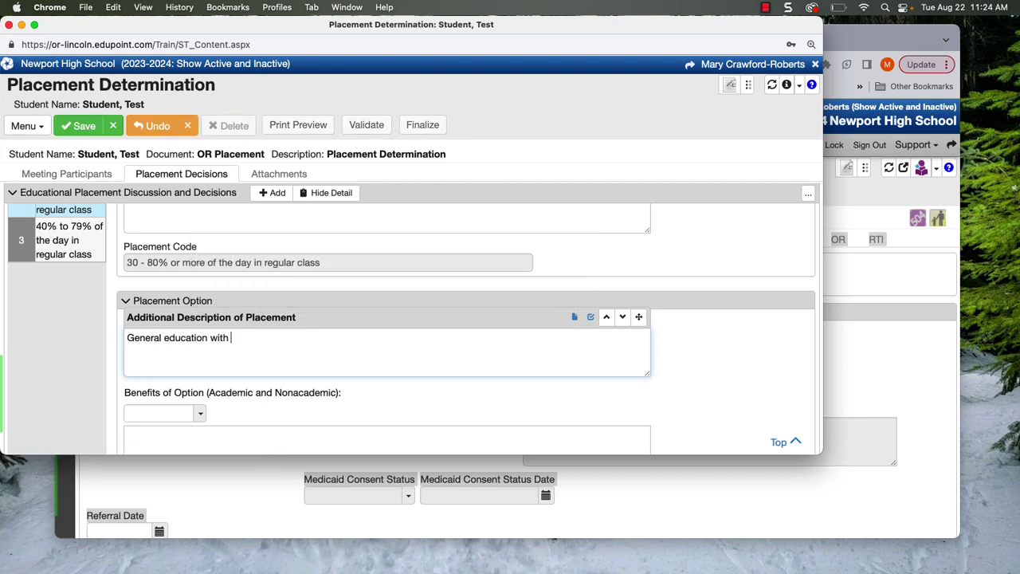
pyautogui.write('one resource class in math')
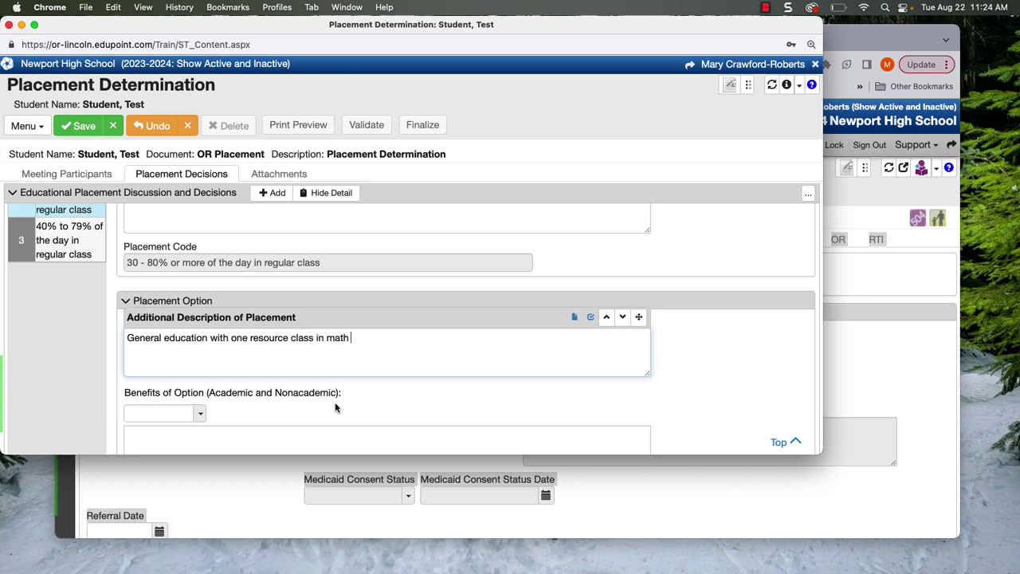
pyautogui.scroll(-2, 335, 408)
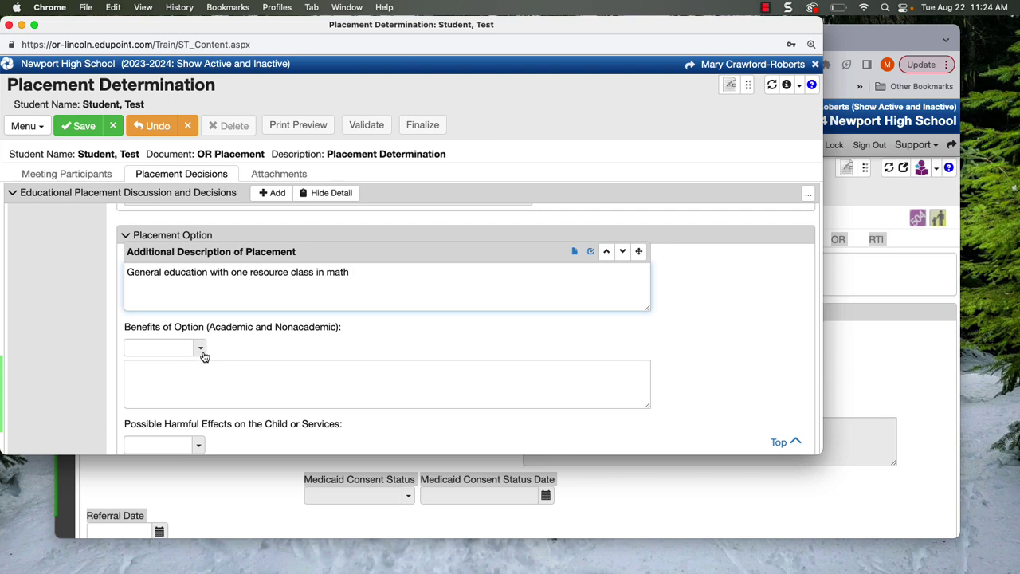
# - Set line 2's benefit to small group/individualized instruction, harm to exclusion from general education, aids Accom/Mod Per IEP; save
pyautogui.click(202, 351)
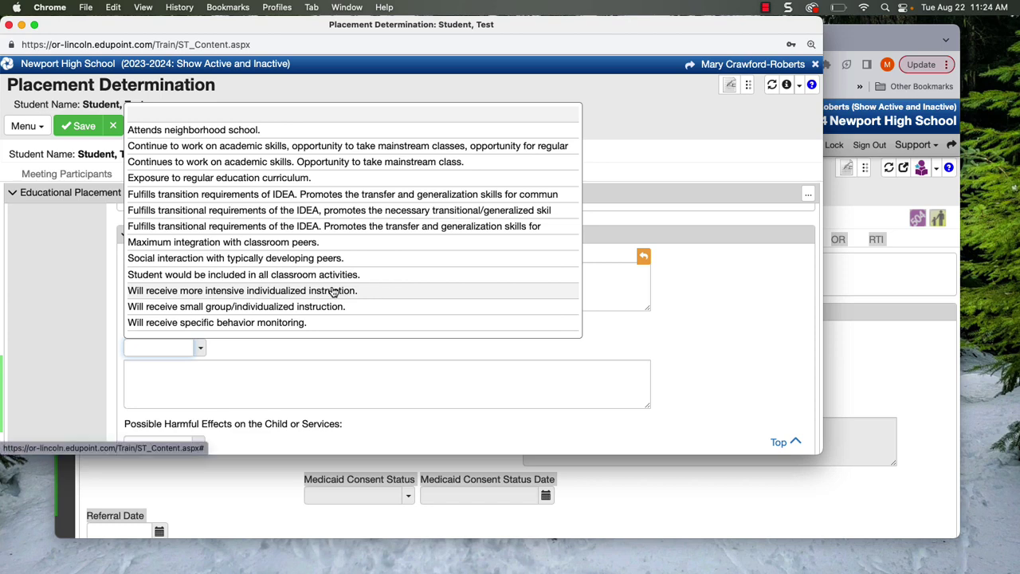
pyautogui.click(338, 313)
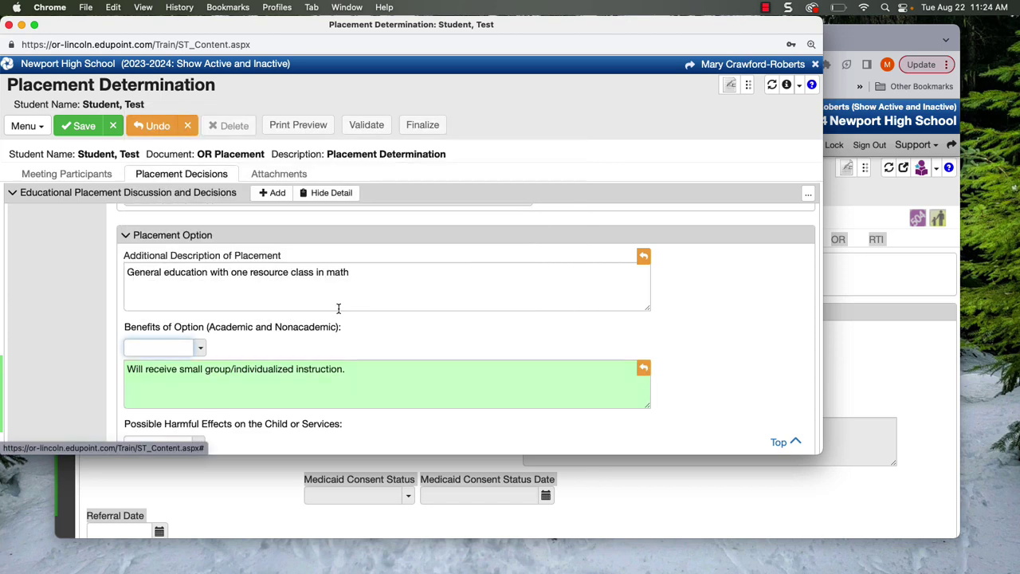
pyautogui.scroll(-3, 337, 390)
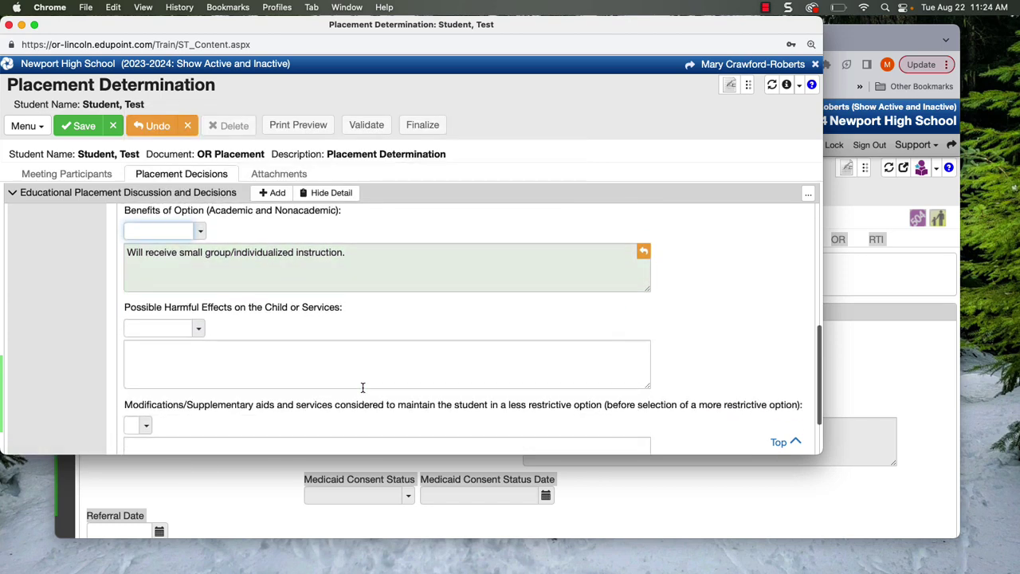
pyautogui.click(199, 319)
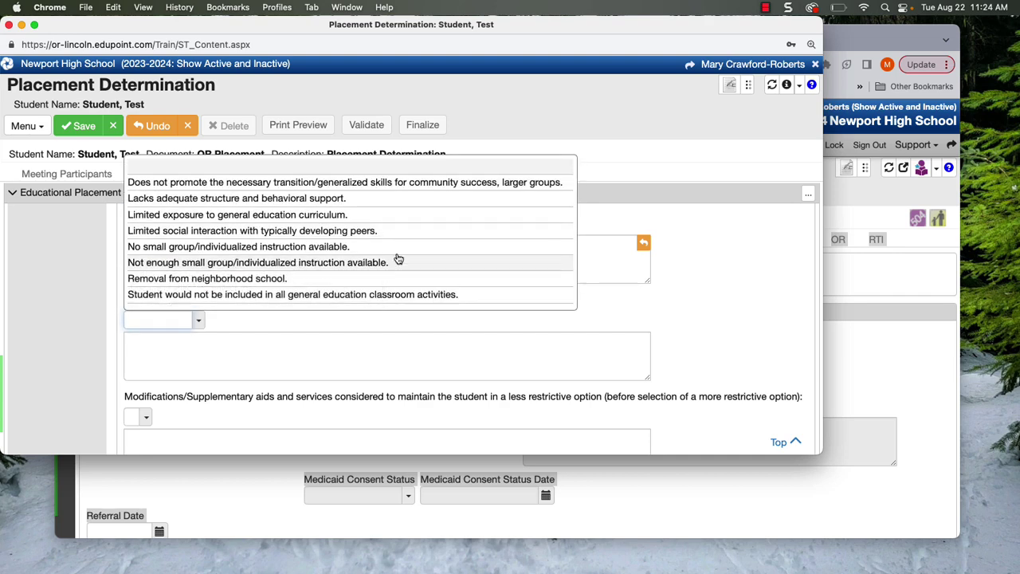
pyautogui.click(420, 297)
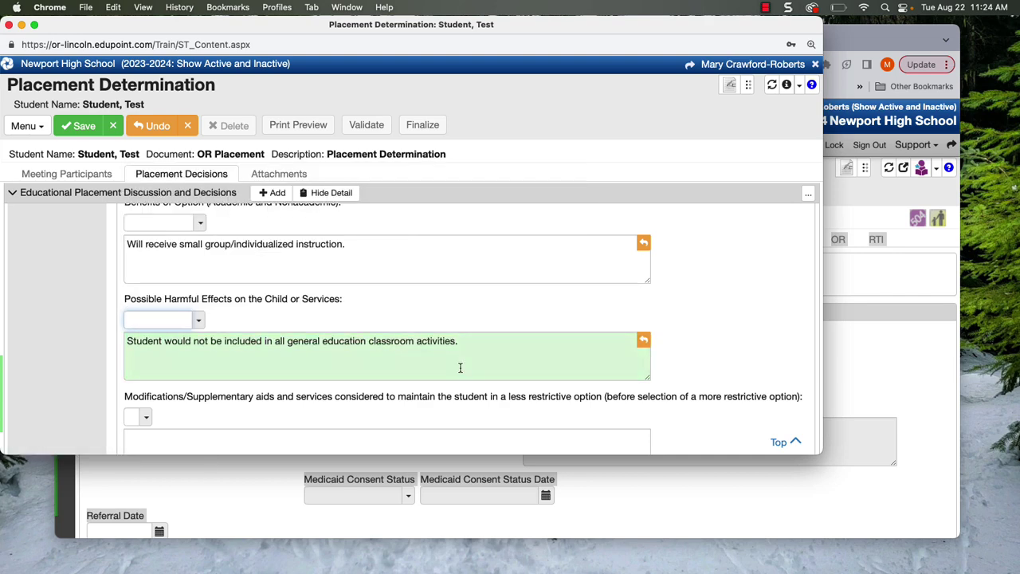
pyautogui.scroll(-2, 460, 367)
pyautogui.click(146, 352)
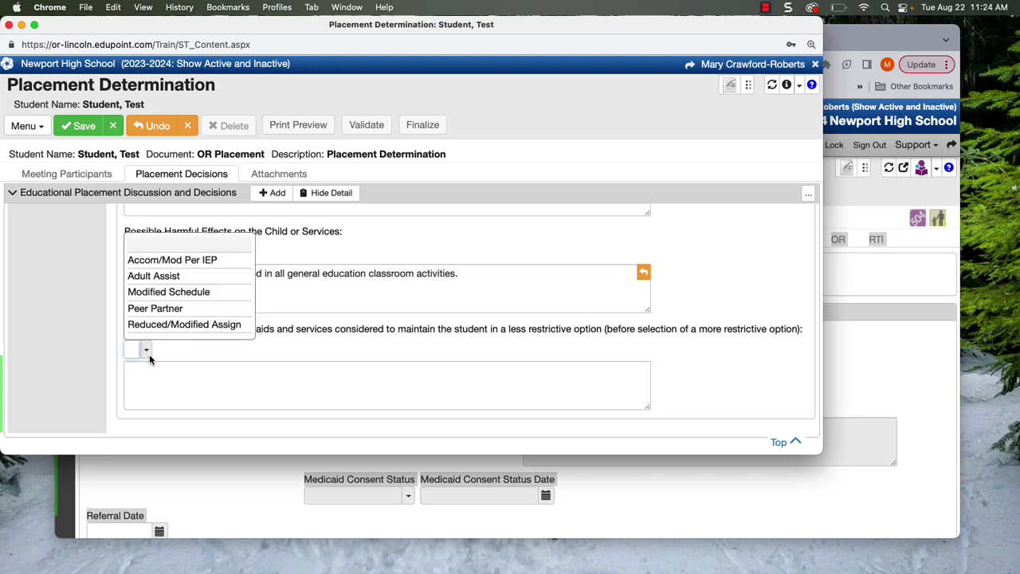
pyautogui.click(191, 263)
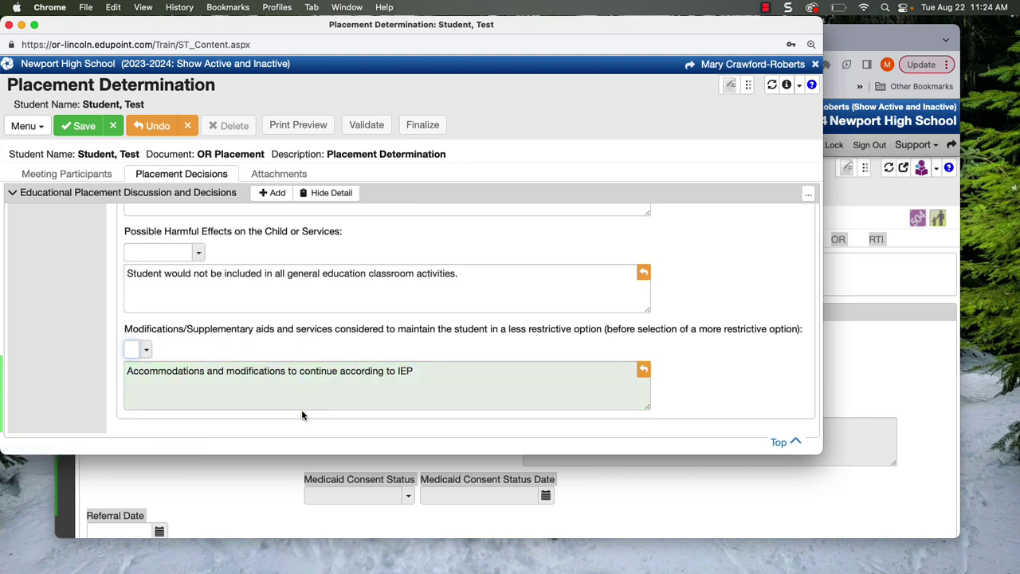
pyautogui.click(81, 127)
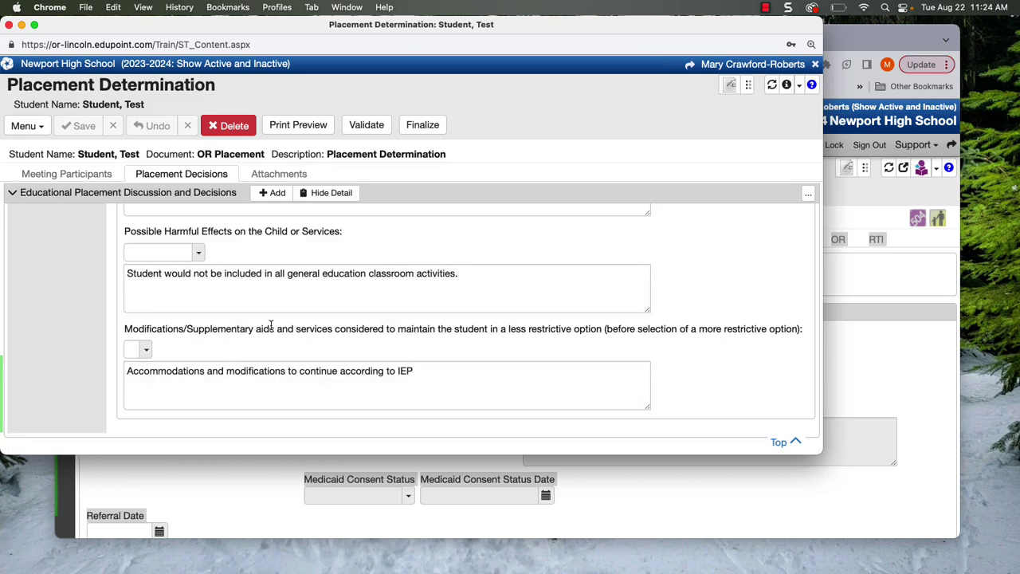
# - Give placement line 3 the description 'A blend of SLC and resource level of support throughout the day'
pyautogui.scroll(10, 271, 325)
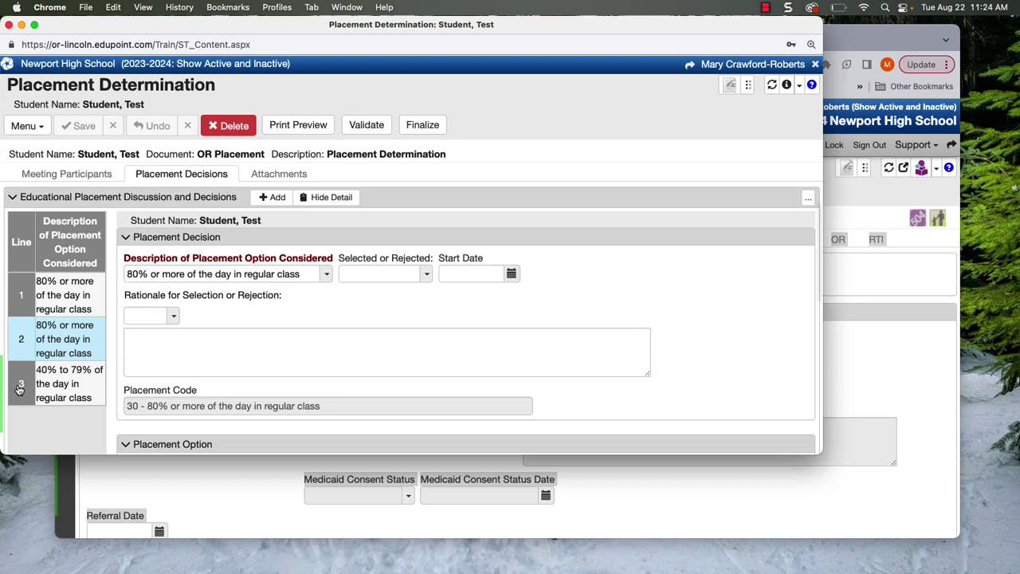
pyautogui.click(20, 388)
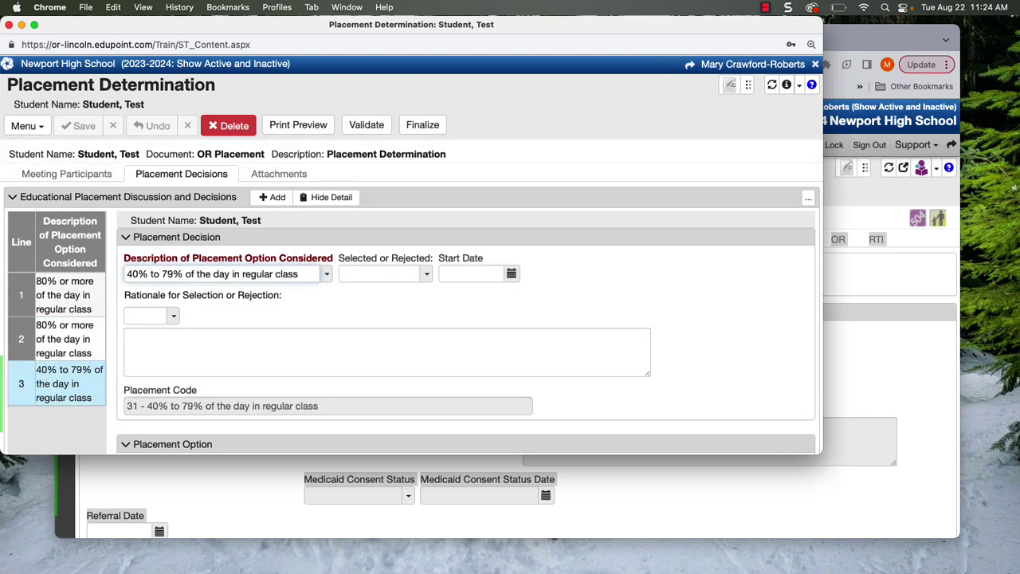
pyautogui.scroll(-2, 244, 354)
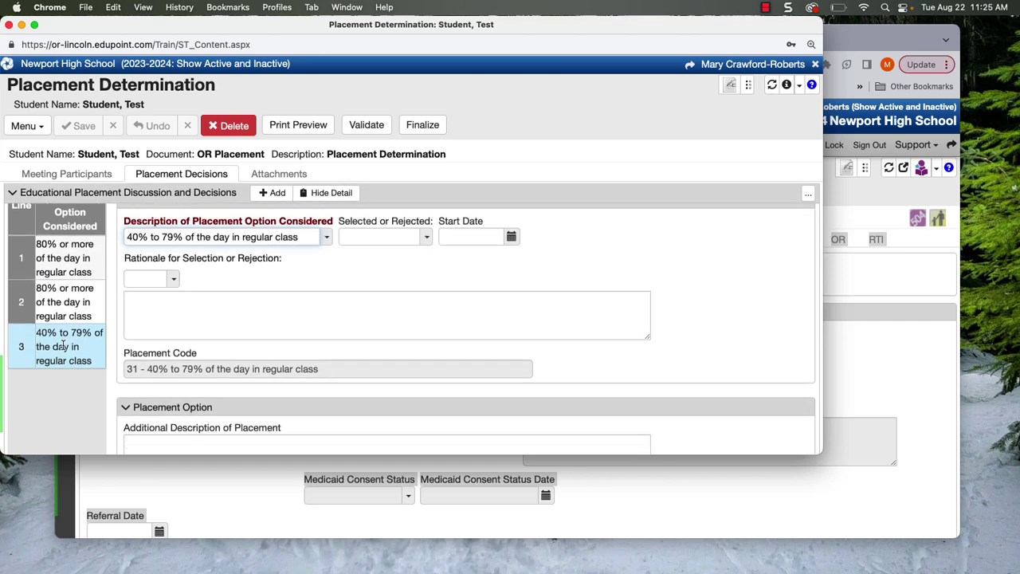
pyautogui.scroll(-1, 365, 349)
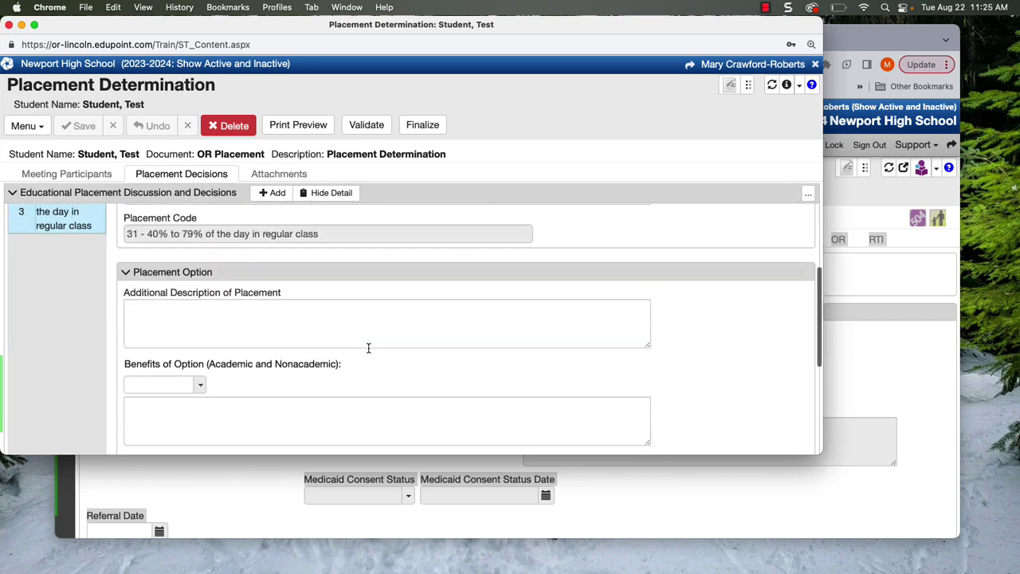
pyautogui.scroll(-4, 228, 301)
pyautogui.click(222, 307)
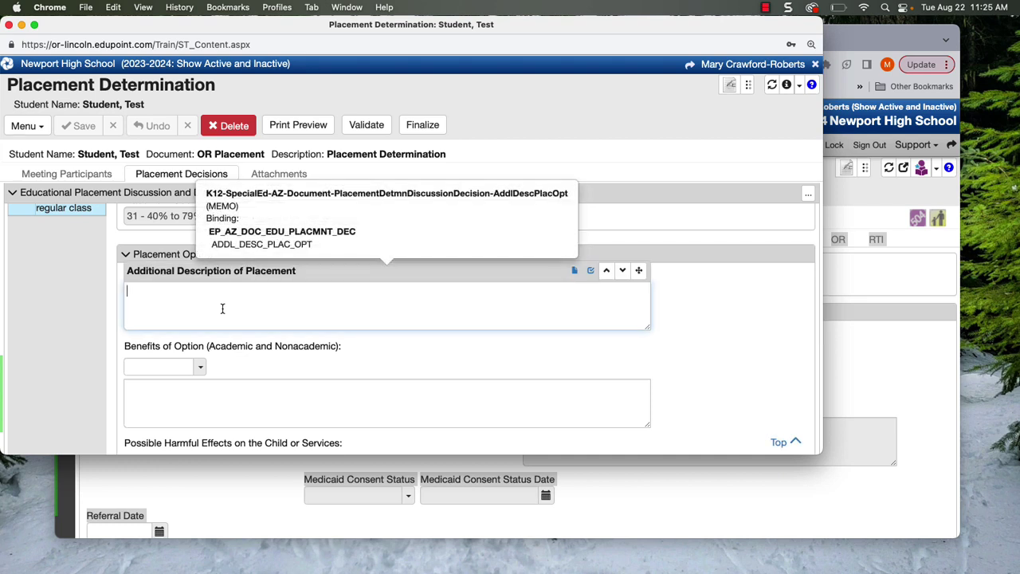
pyautogui.write('A')
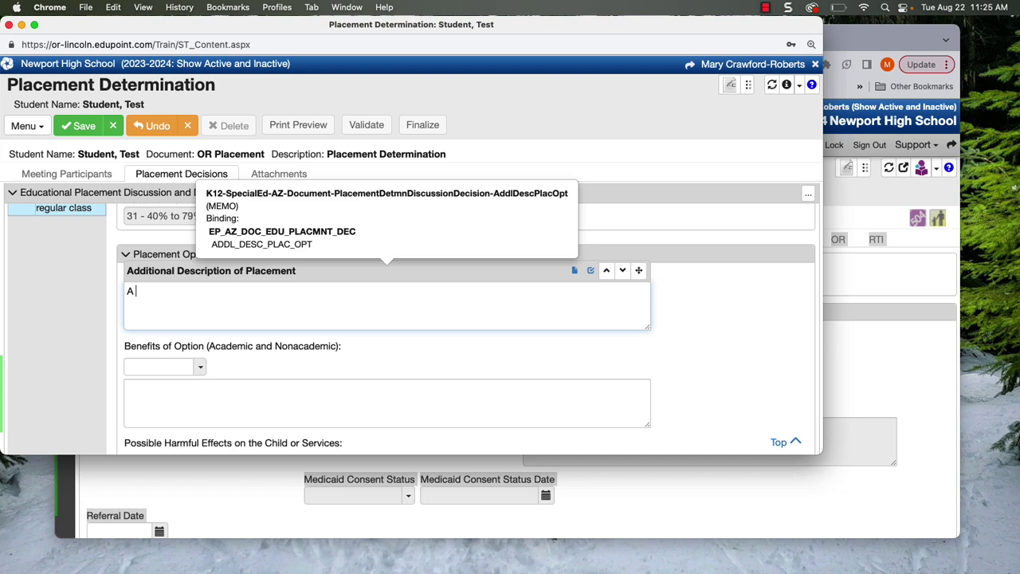
pyautogui.write(' blend of SLC and resource level of suppor')
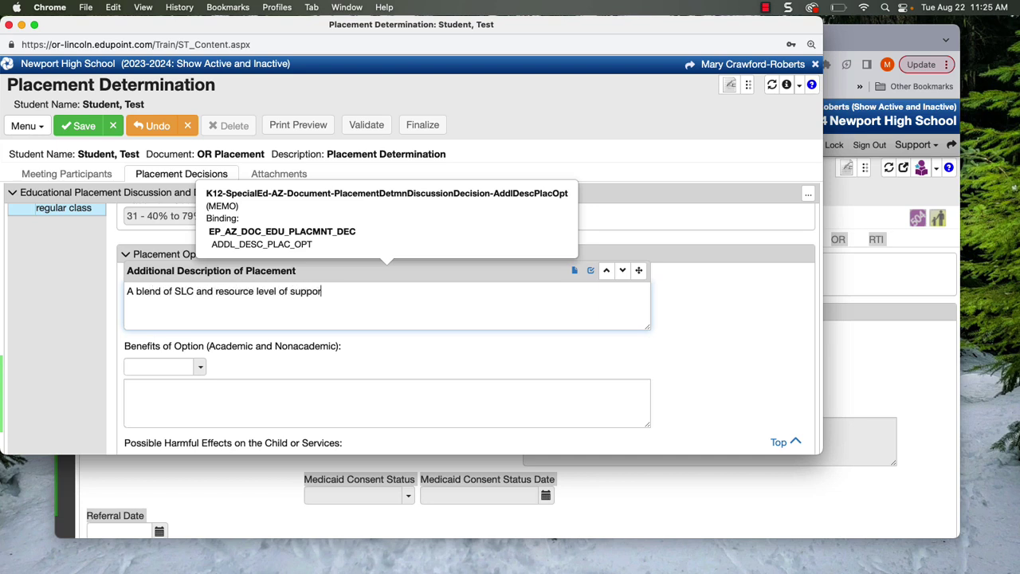
pyautogui.write('t througho')
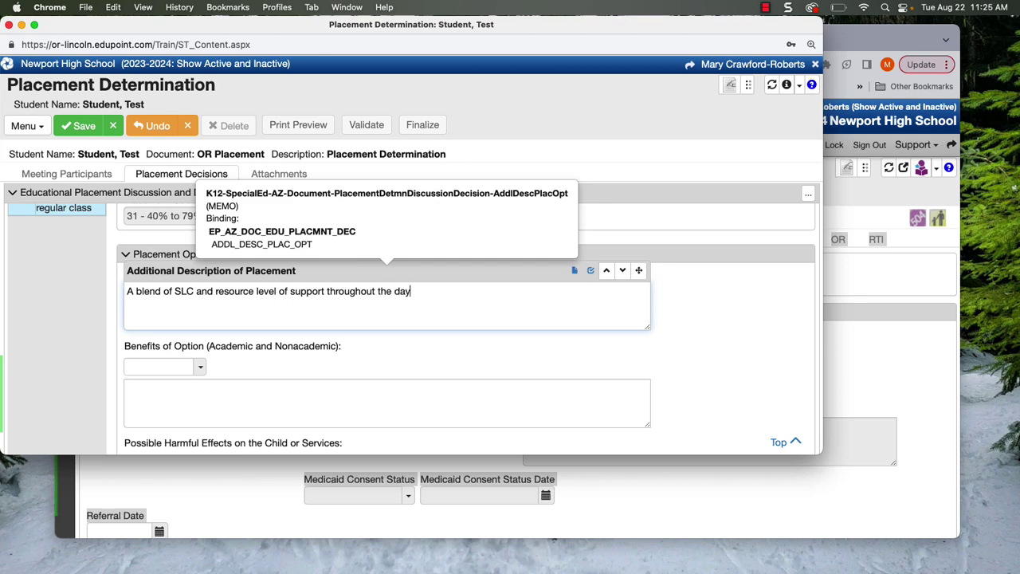
pyautogui.write('ut the day')
# - Choose intensive individualized instruction, limited social interaction and Accom/Mod Per IEP, then save
pyautogui.click(165, 366)
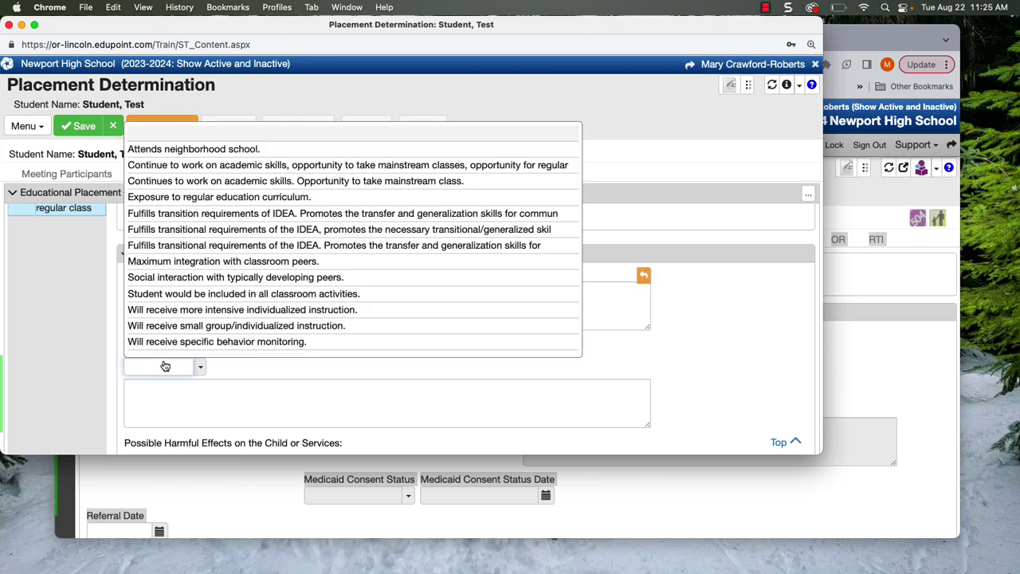
pyautogui.click(340, 315)
pyautogui.scroll(-3, 250, 363)
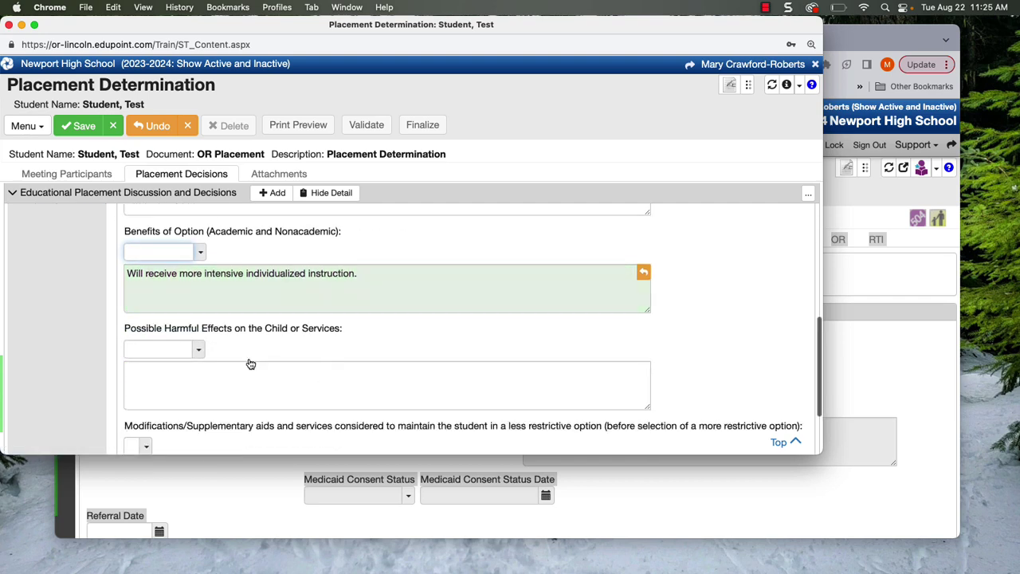
pyautogui.click(181, 353)
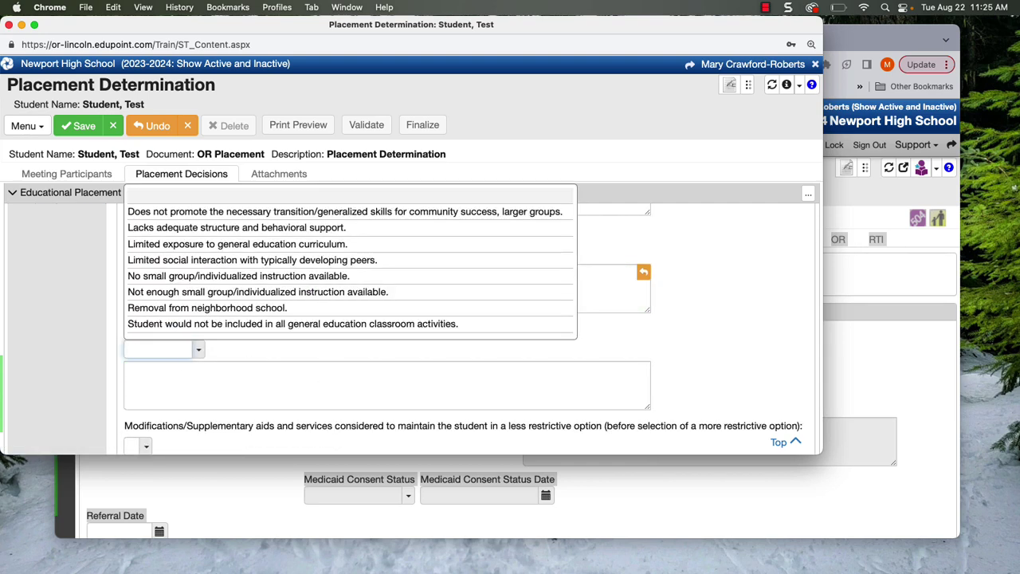
pyautogui.click(383, 263)
pyautogui.scroll(-3, 448, 383)
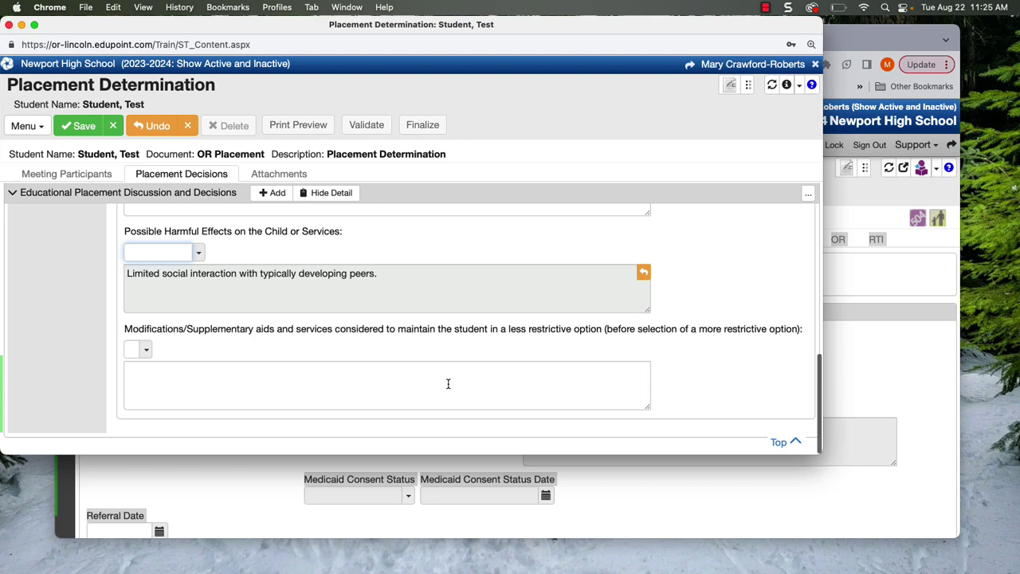
pyautogui.moveTo(266, 319)
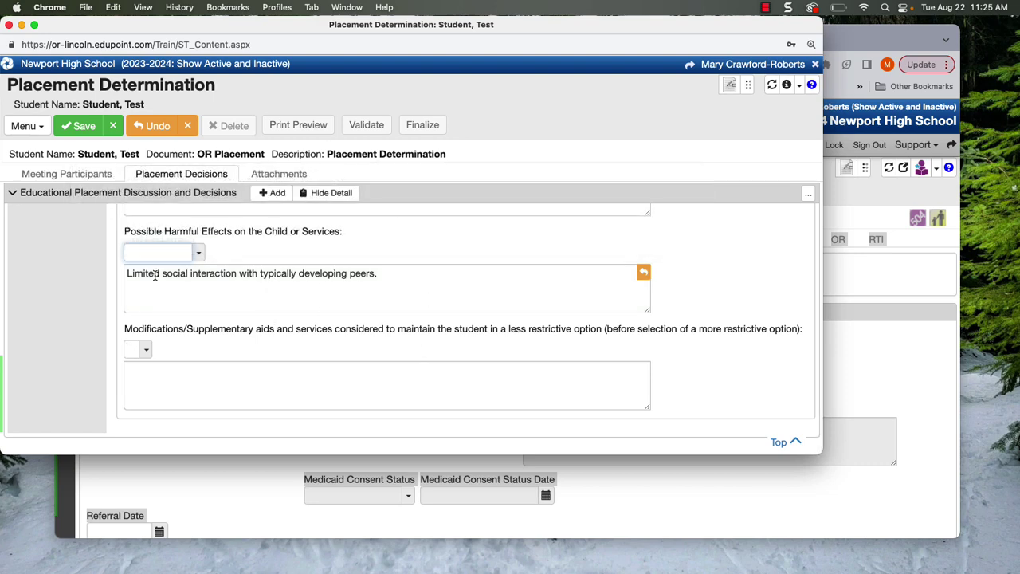
pyautogui.click(147, 352)
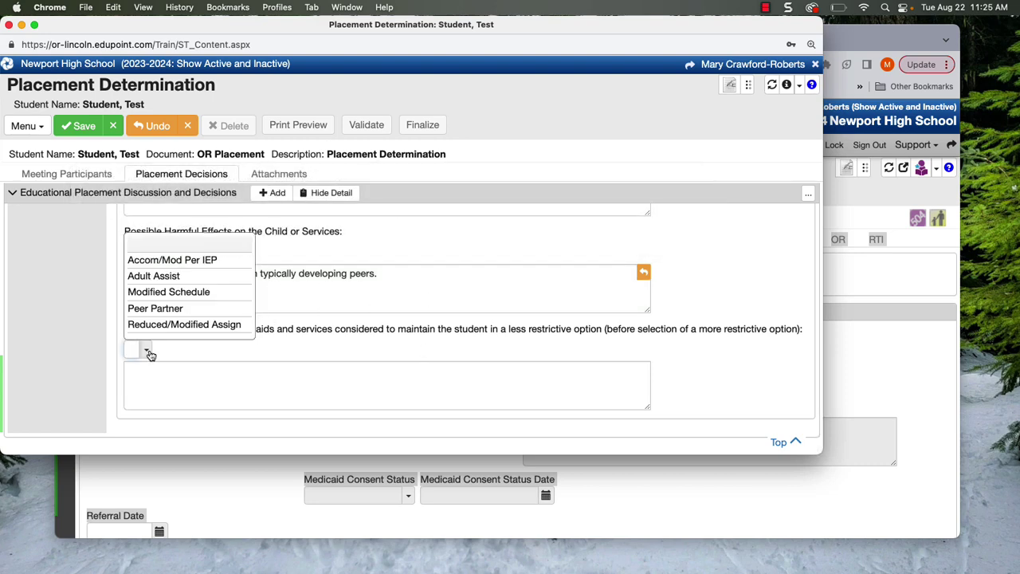
pyautogui.click(172, 261)
pyautogui.scroll(-5, 191, 365)
pyautogui.scroll(10, 192, 365)
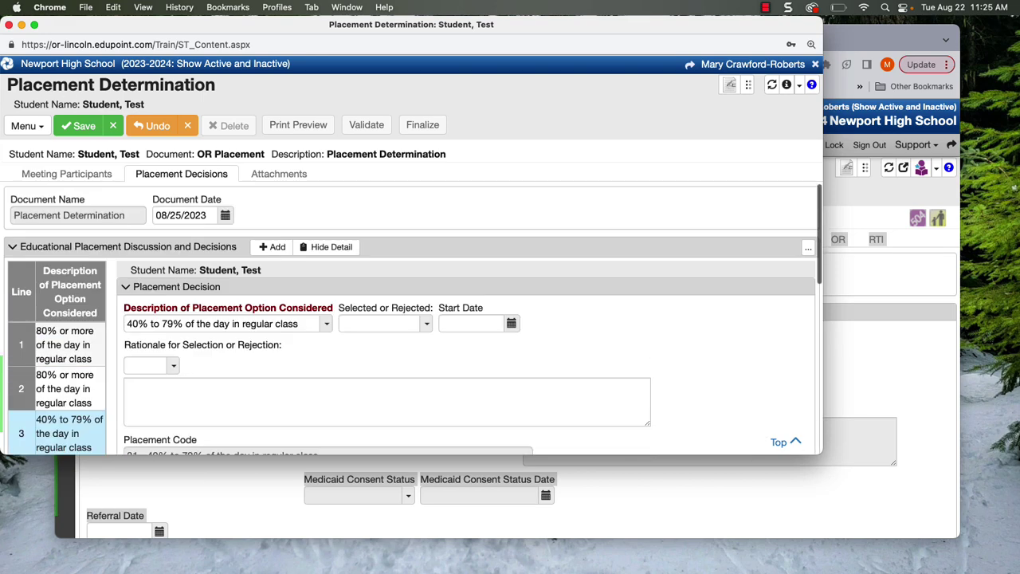
pyautogui.click(80, 125)
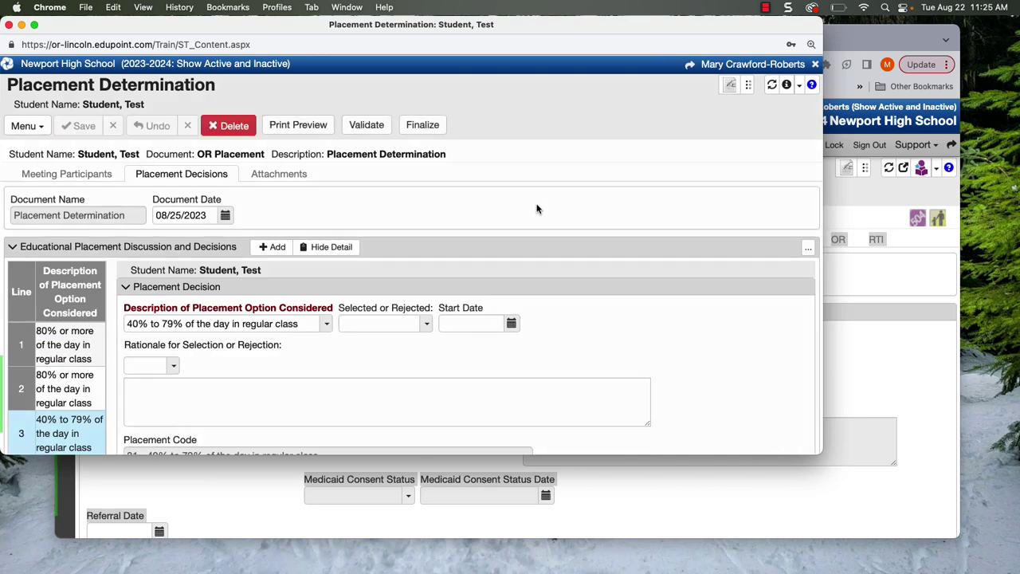
# - Generate a PDF preview of the placement document and scroll through its pages
pyautogui.click(299, 126)
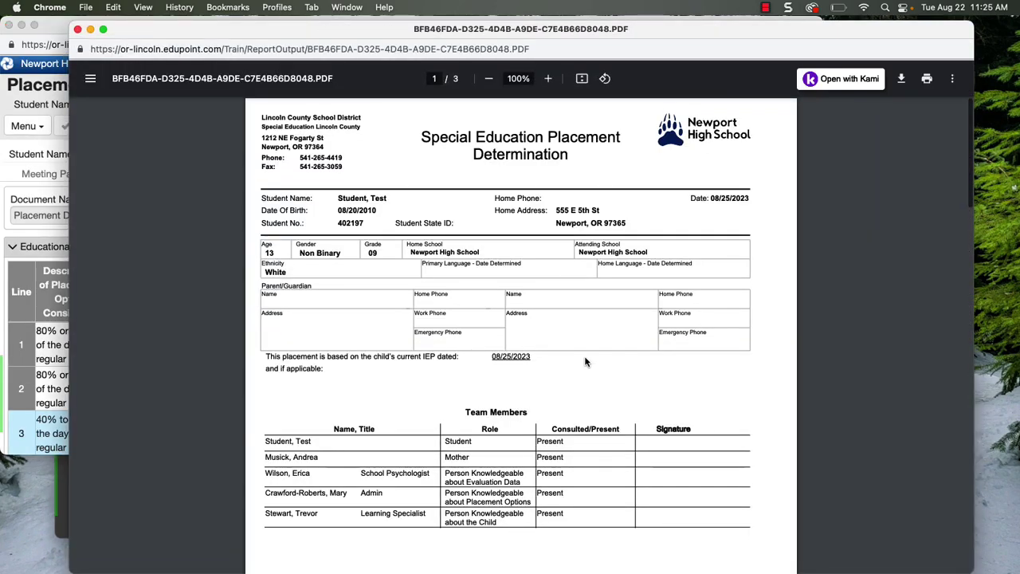
pyautogui.scroll(-4, 566, 428)
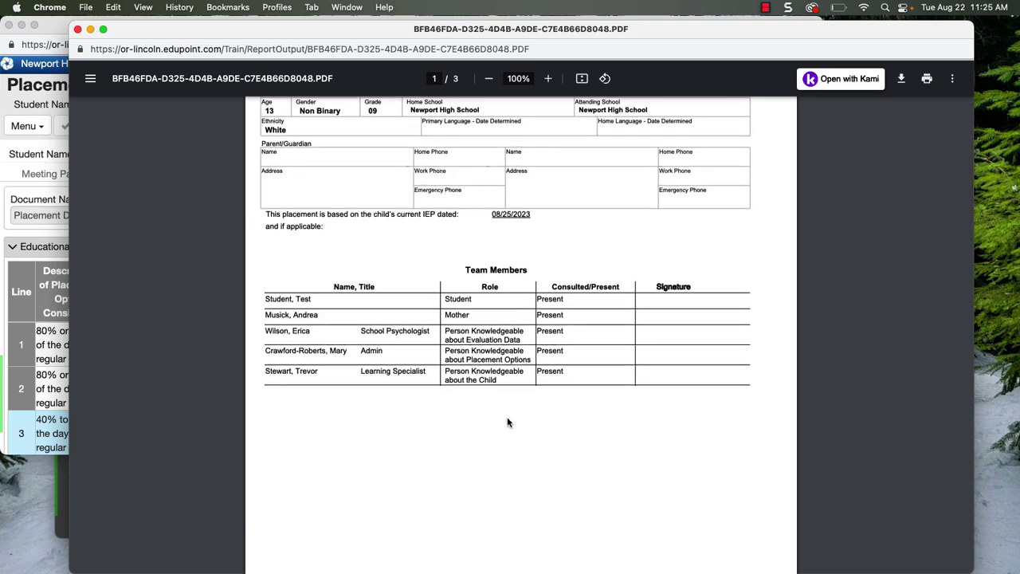
pyautogui.scroll(-3, 507, 422)
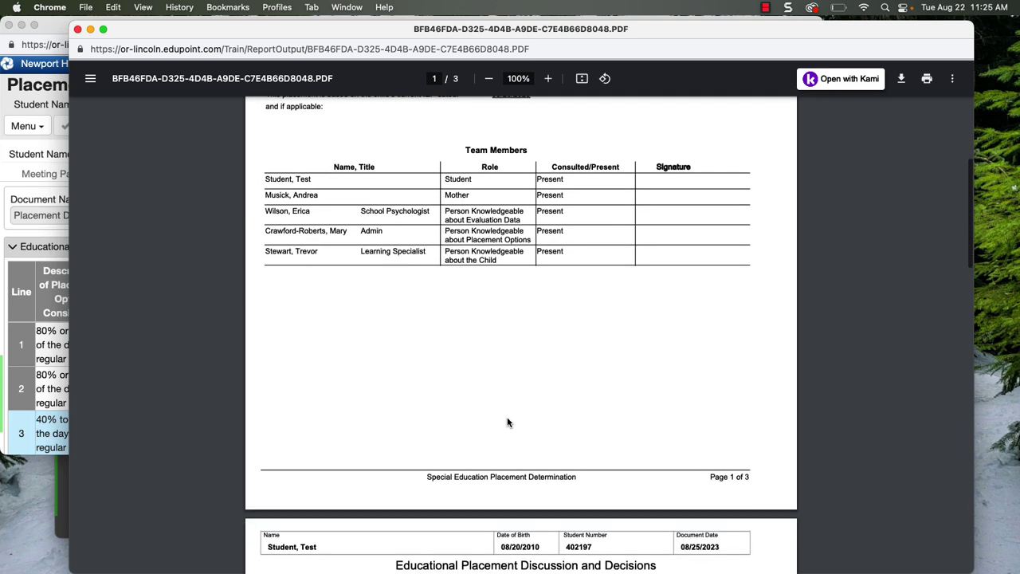
pyautogui.scroll(-8, 508, 422)
pyautogui.scroll(-1, 360, 458)
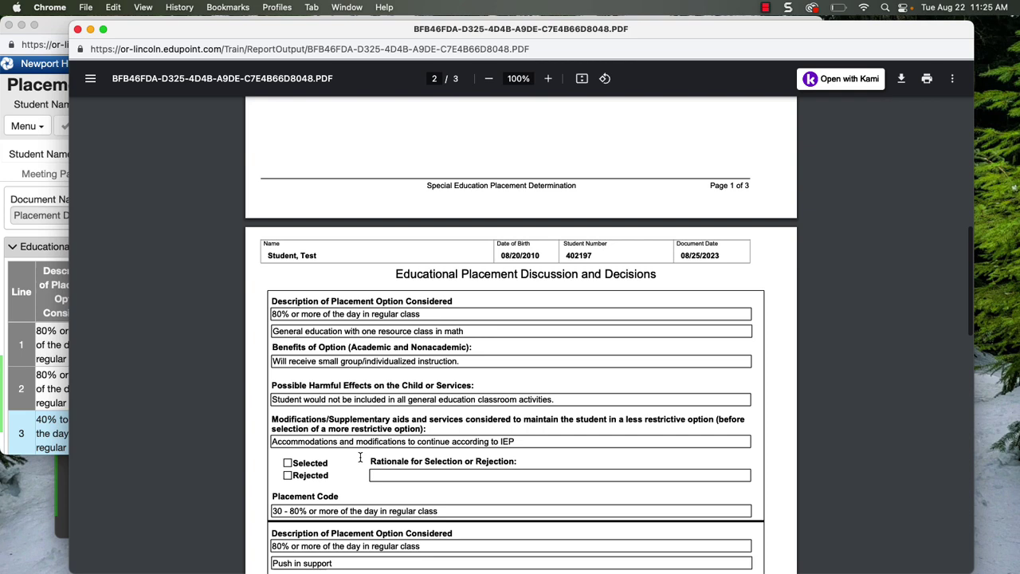
pyautogui.scroll(-2, 431, 458)
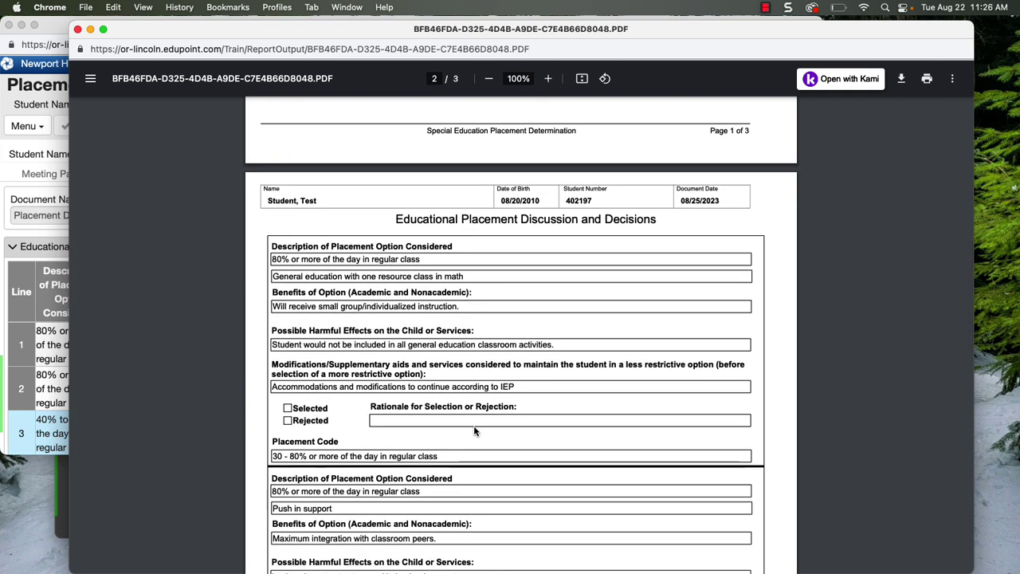
pyautogui.scroll(-1, 379, 376)
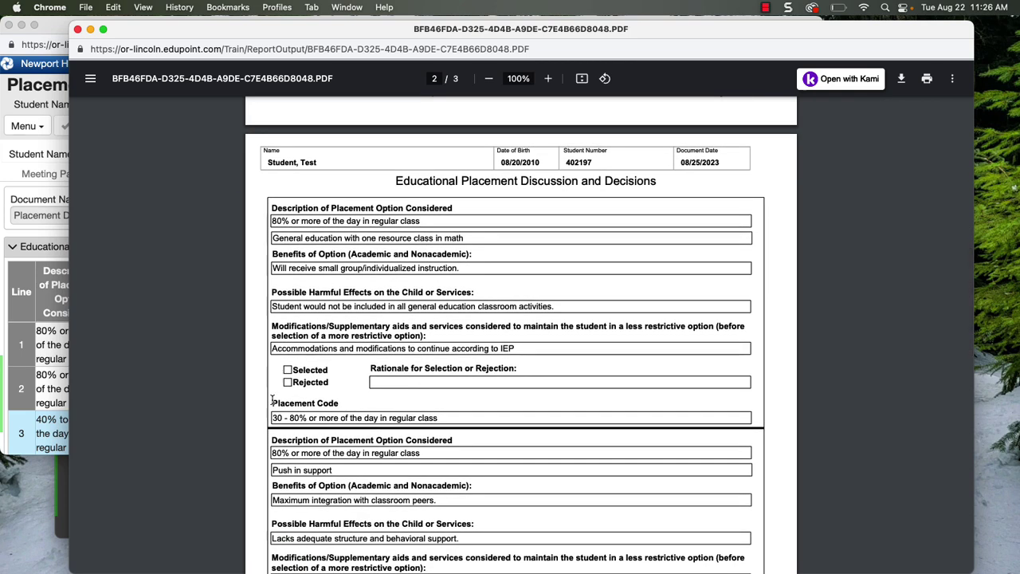
pyautogui.scroll(-1, 338, 415)
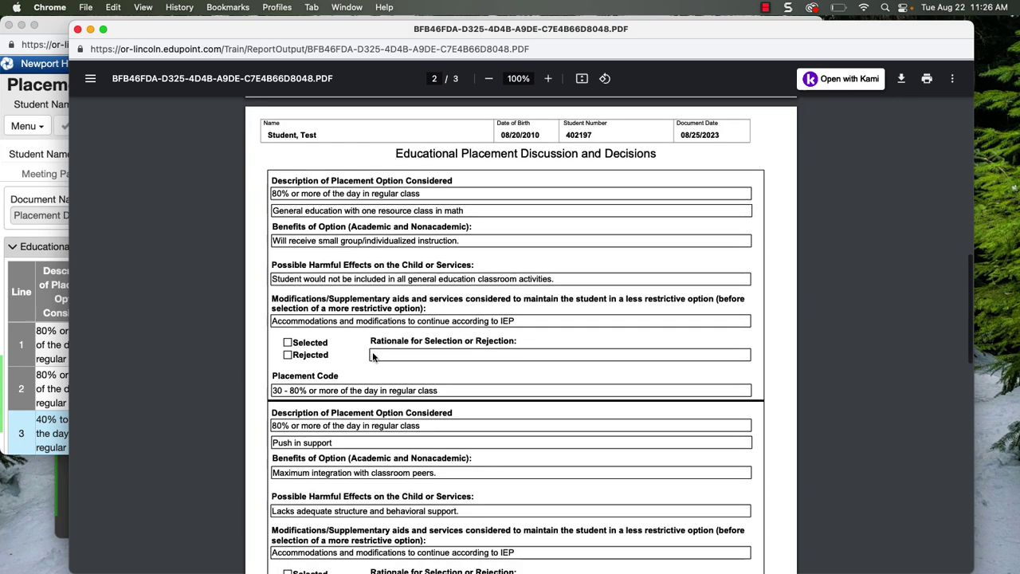
pyautogui.scroll(-3, 373, 356)
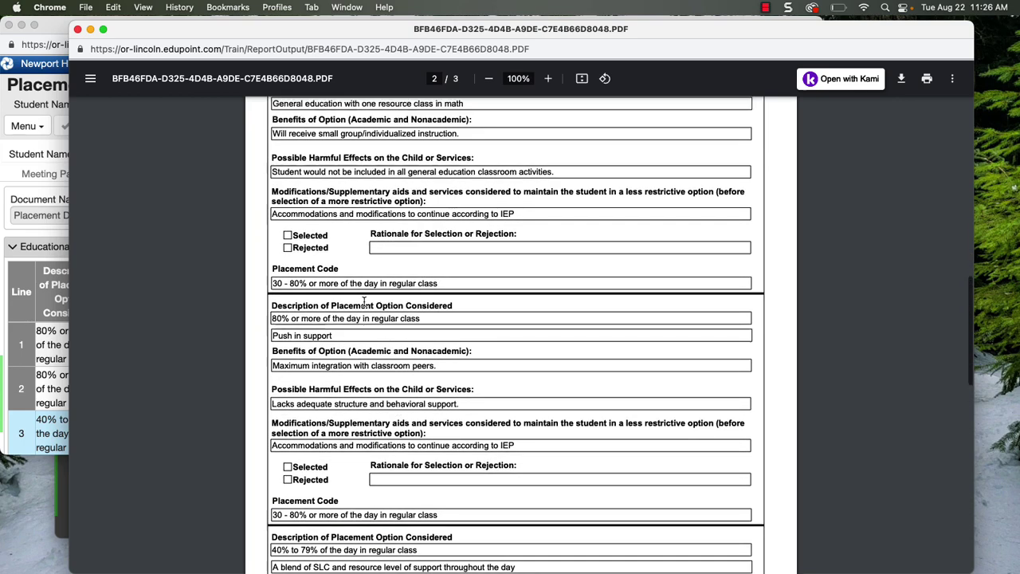
# - Recheck the placement options in the preview, then close the PDF viewer
pyautogui.scroll(1, 364, 301)
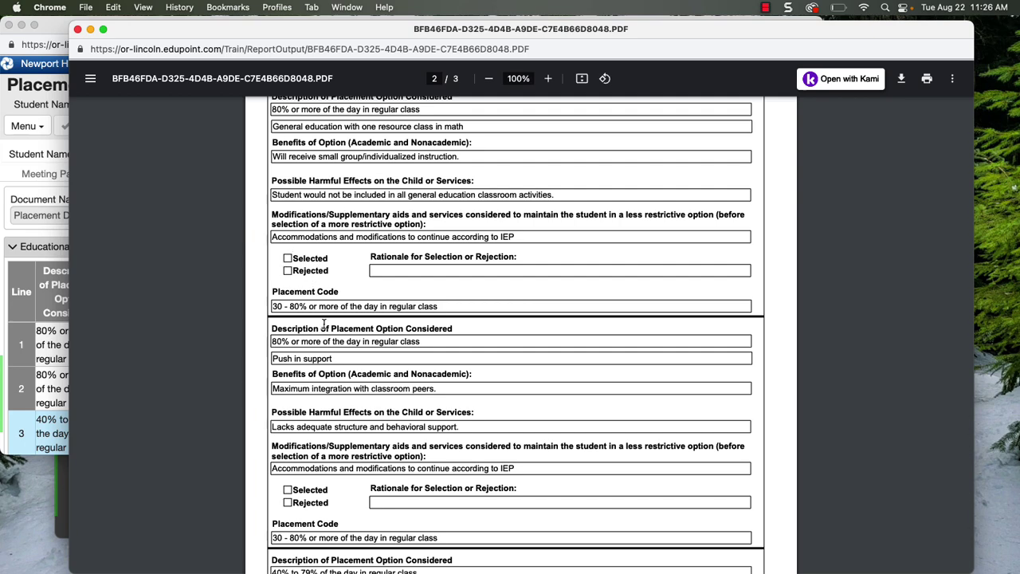
pyautogui.scroll(-4, 333, 289)
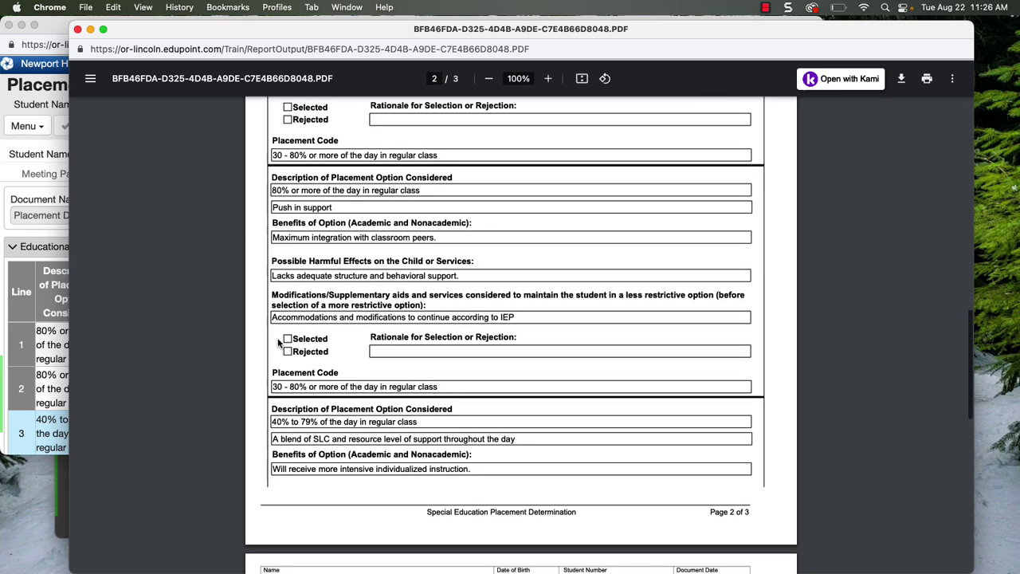
pyautogui.scroll(-1, 402, 464)
pyautogui.scroll(-4, 401, 465)
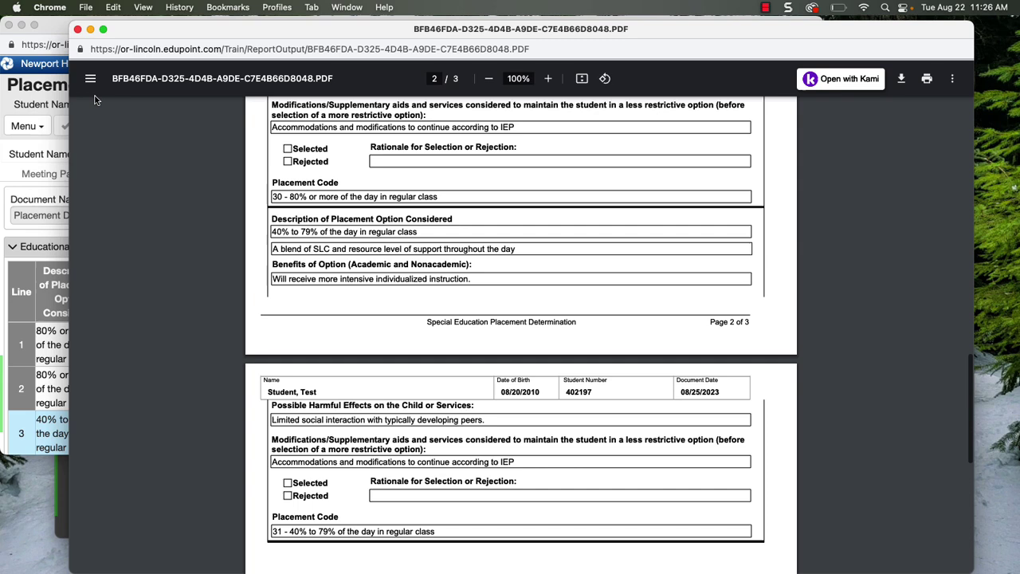
pyautogui.scroll(15, 333, 341)
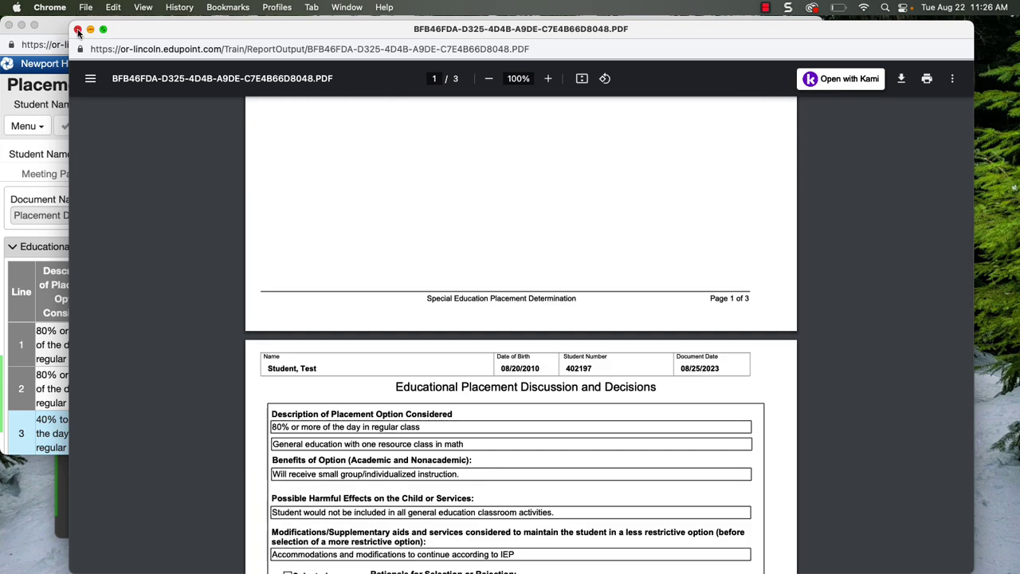
pyautogui.click(77, 30)
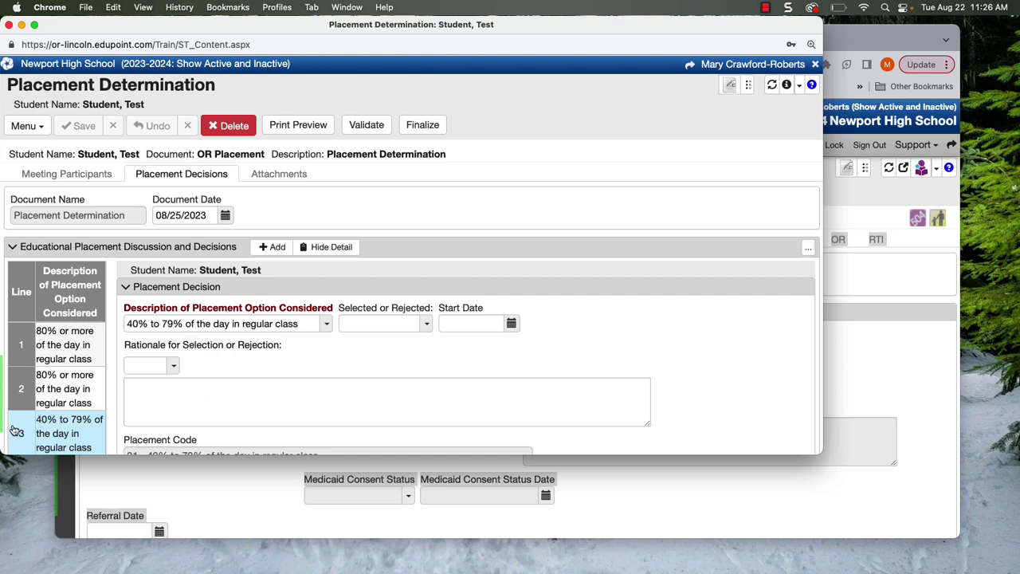
# - Set the 40% to 79% option to Selected, start 08/28/2023, best-meets-needs rationale, and save
pyautogui.click(425, 325)
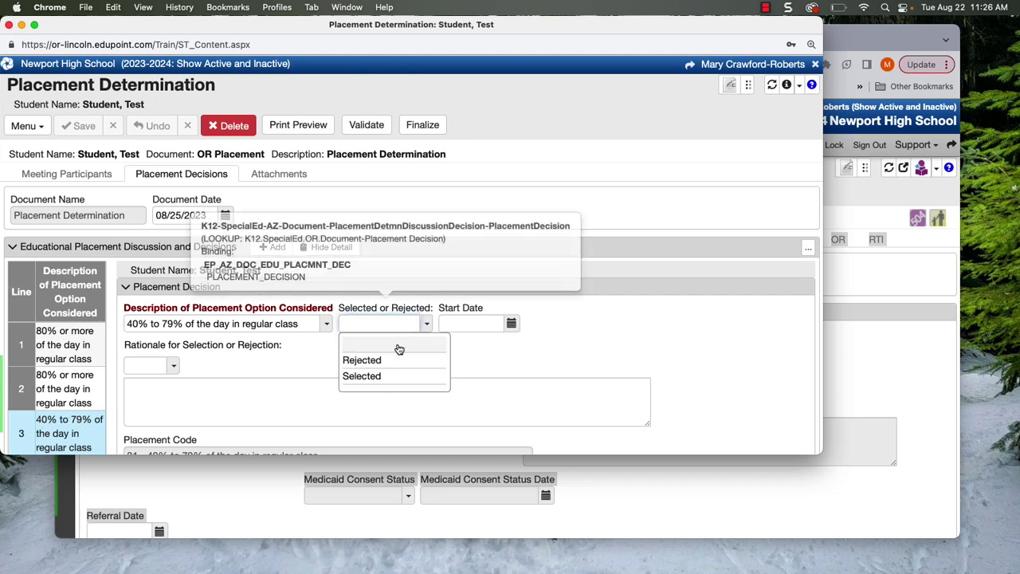
pyautogui.click(388, 379)
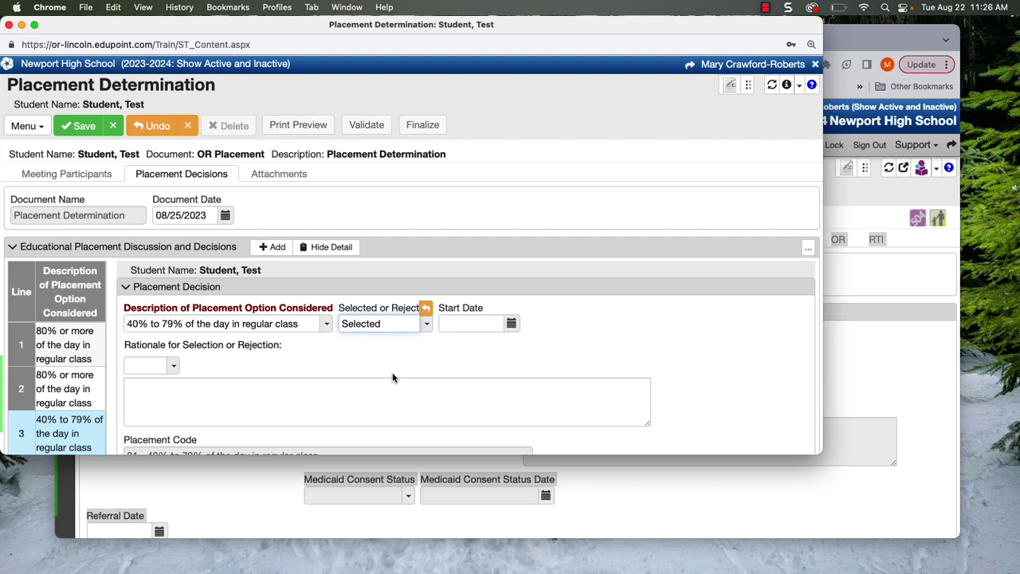
pyautogui.click(510, 325)
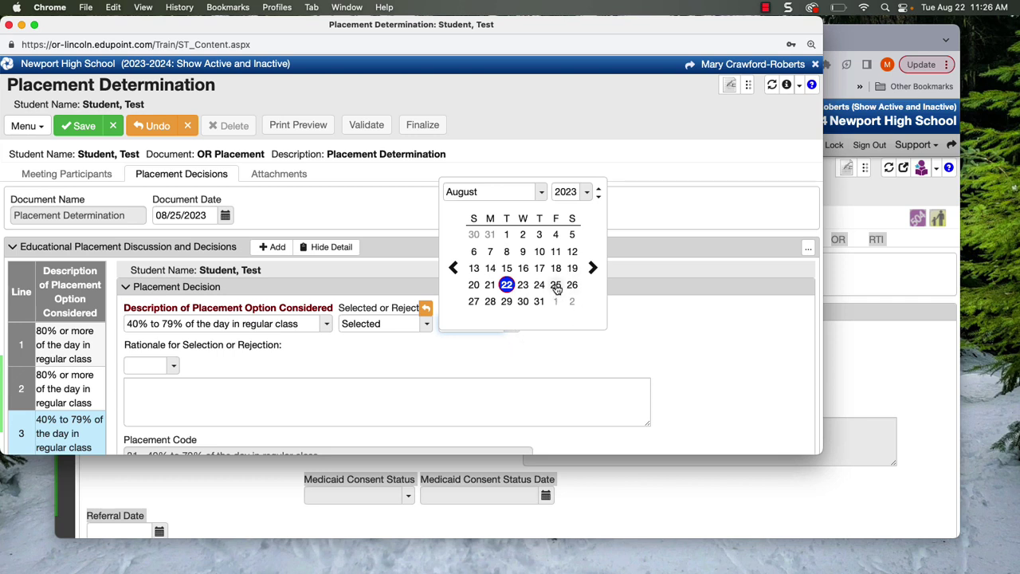
pyautogui.click(490, 301)
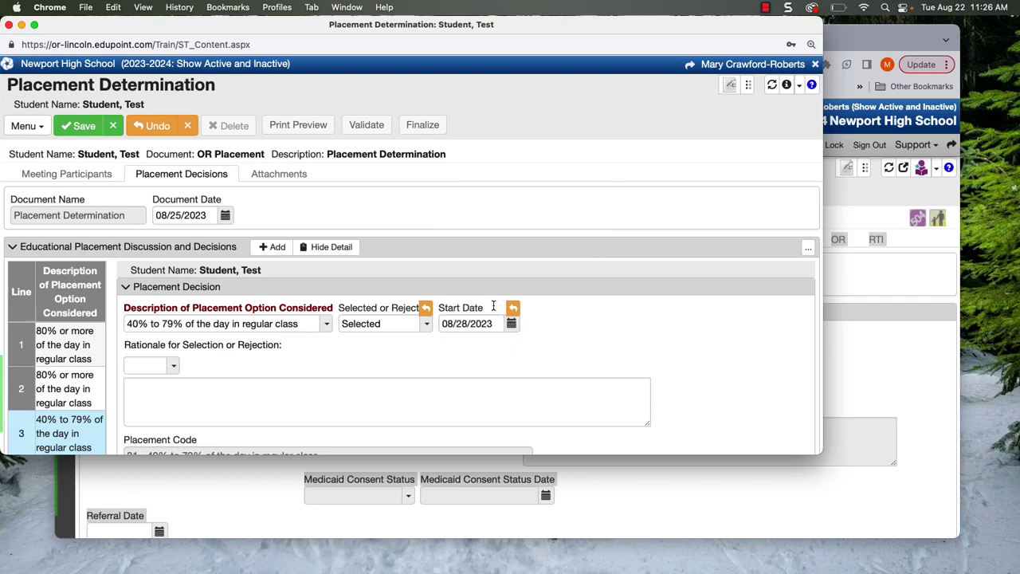
pyautogui.click(171, 368)
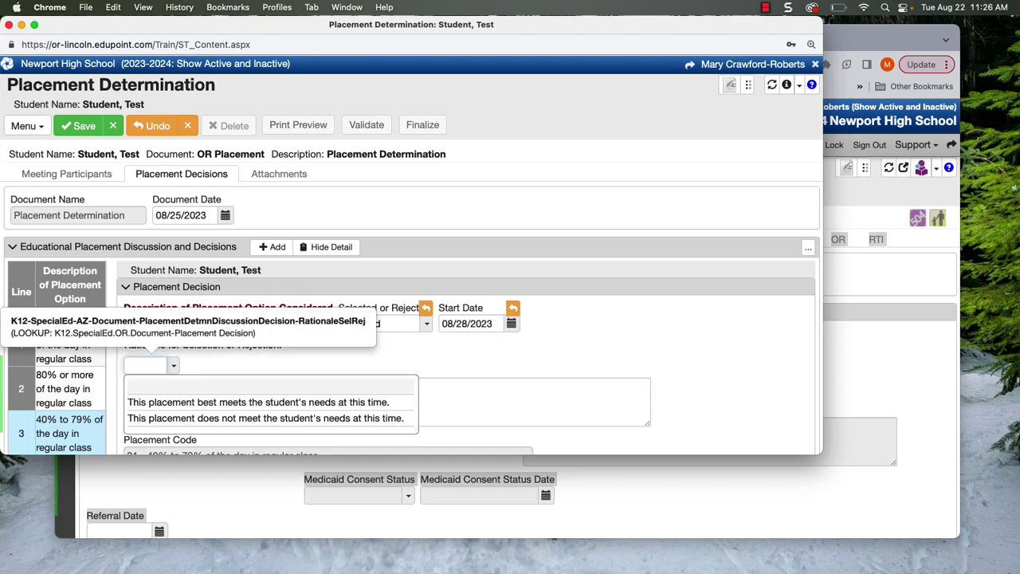
pyautogui.click(375, 402)
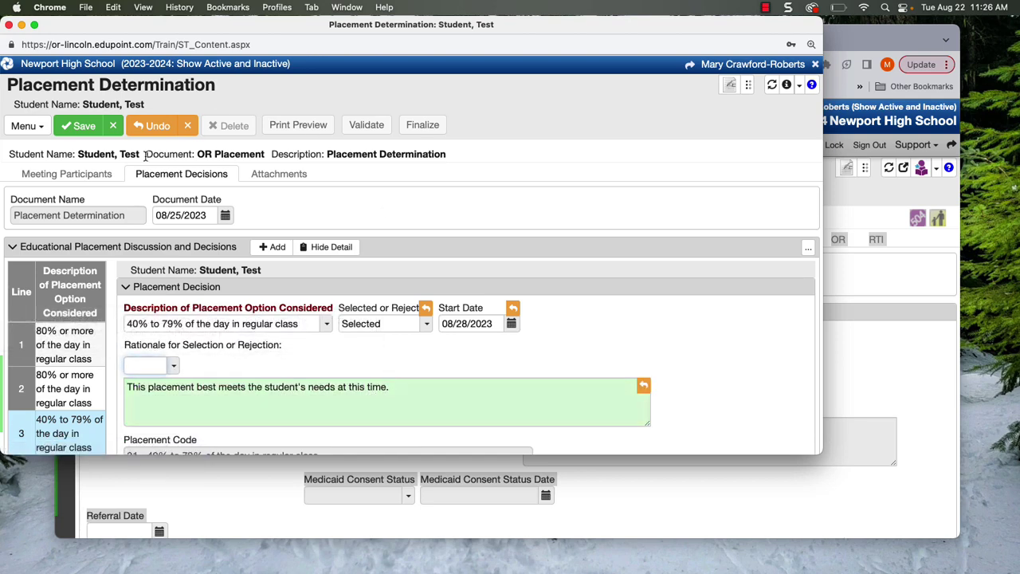
pyautogui.click(78, 127)
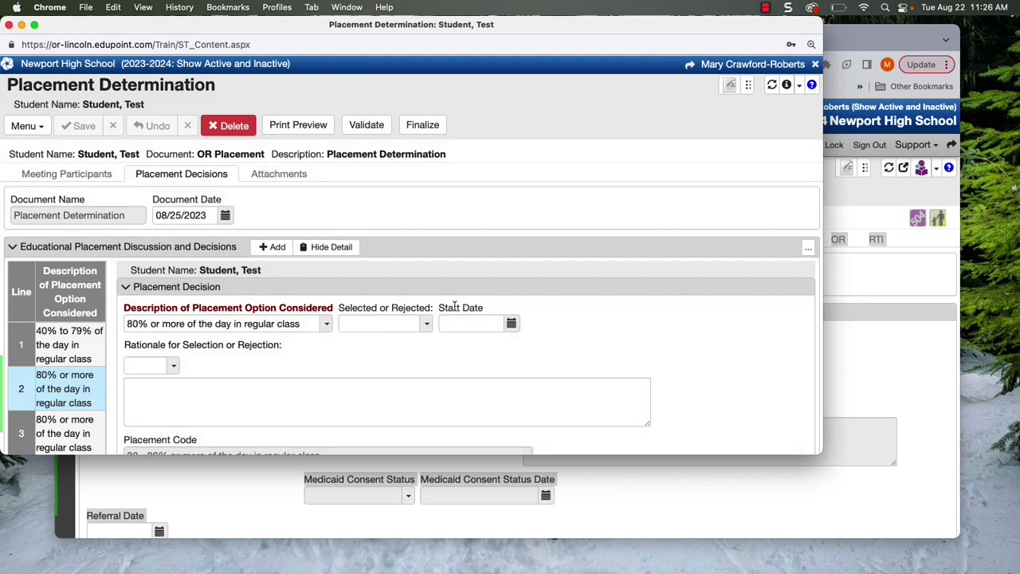
# - Mark line 2 as Rejected with the does-not-meet-needs rationale
pyautogui.click(402, 324)
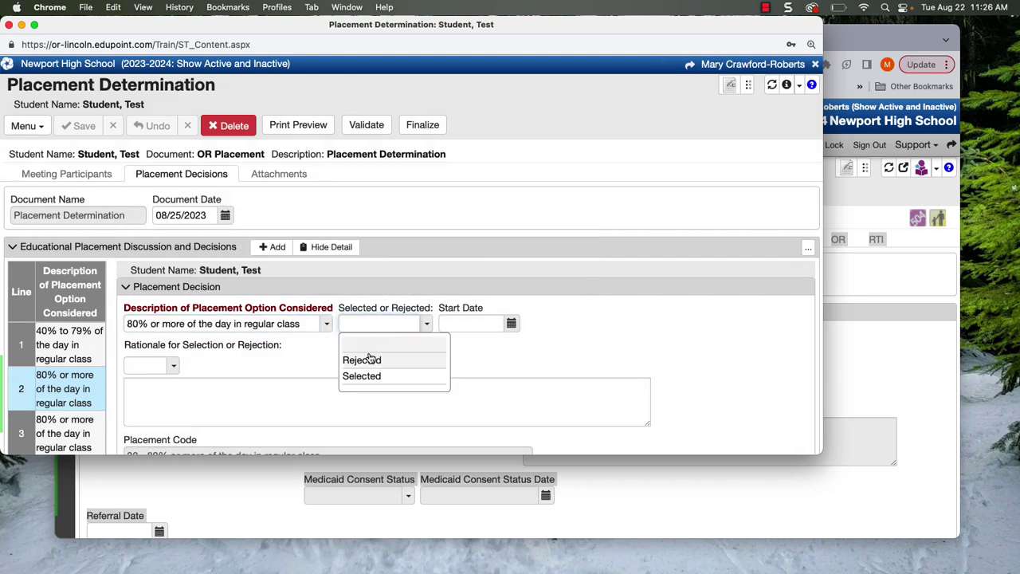
pyautogui.click(371, 357)
pyautogui.click(173, 367)
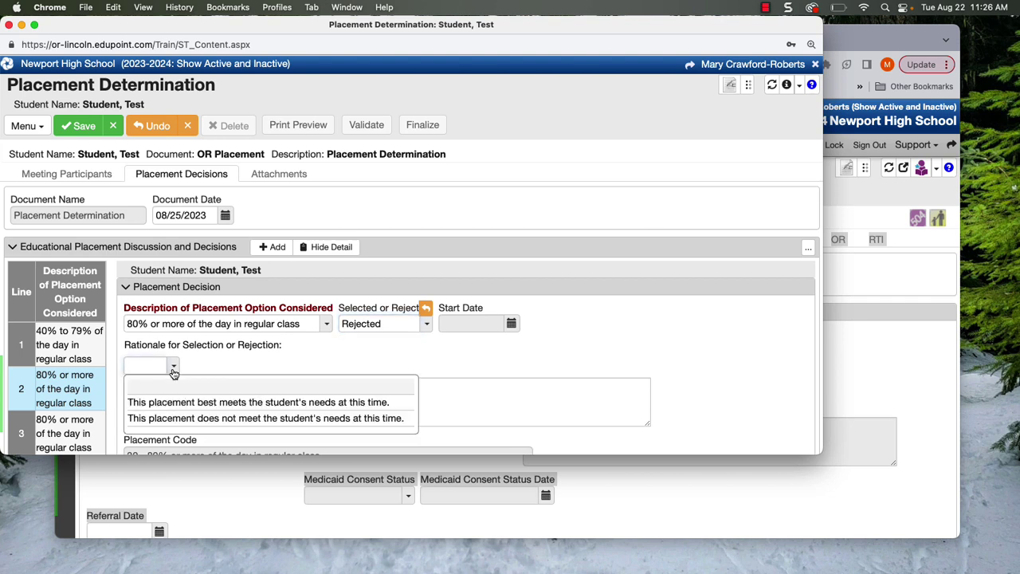
pyautogui.click(244, 418)
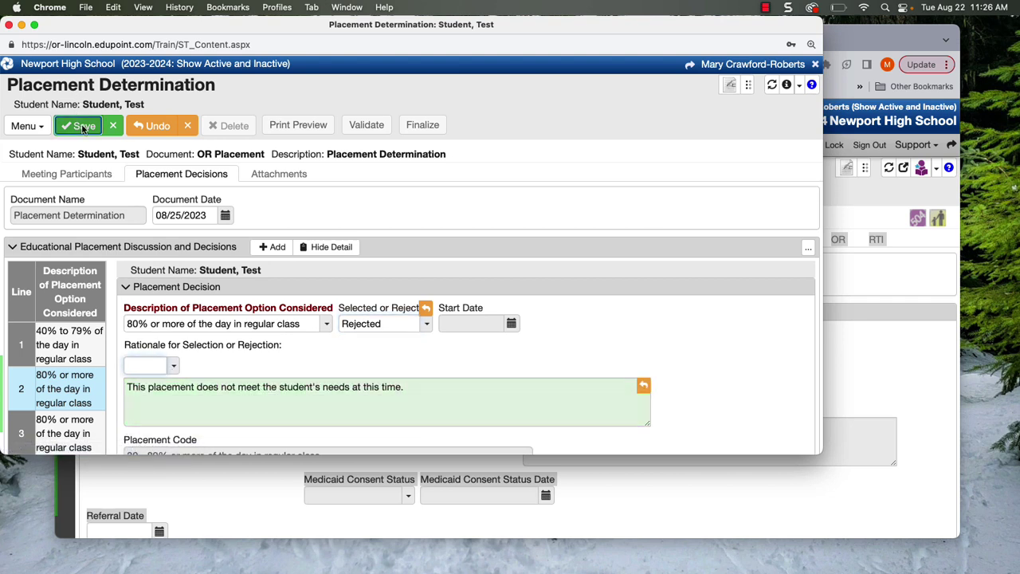
# - Mark line 3 as Rejected with the same does-not-meet-needs rationale and save
pyautogui.click(25, 434)
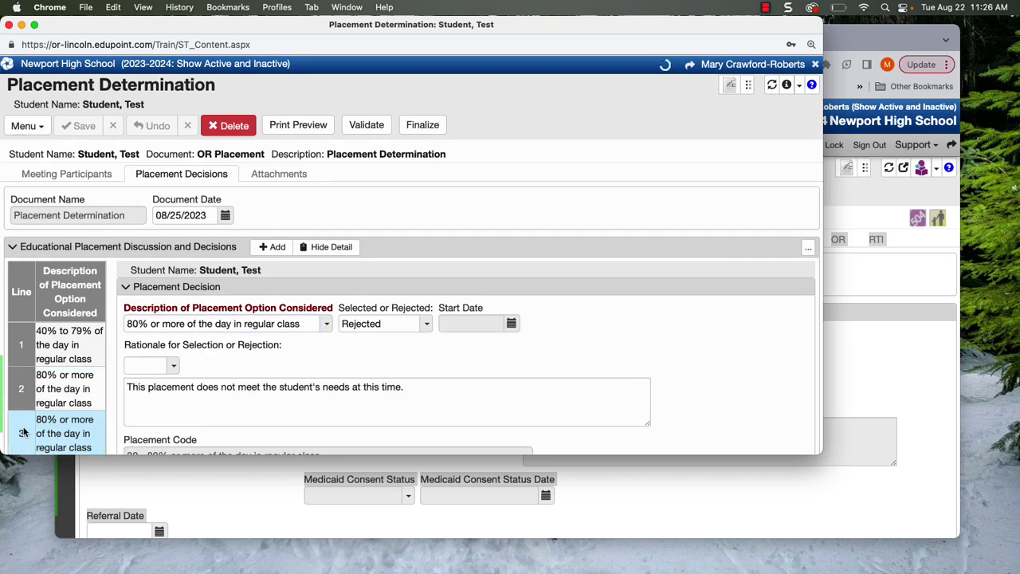
pyautogui.click(386, 325)
pyautogui.click(370, 361)
pyautogui.click(138, 370)
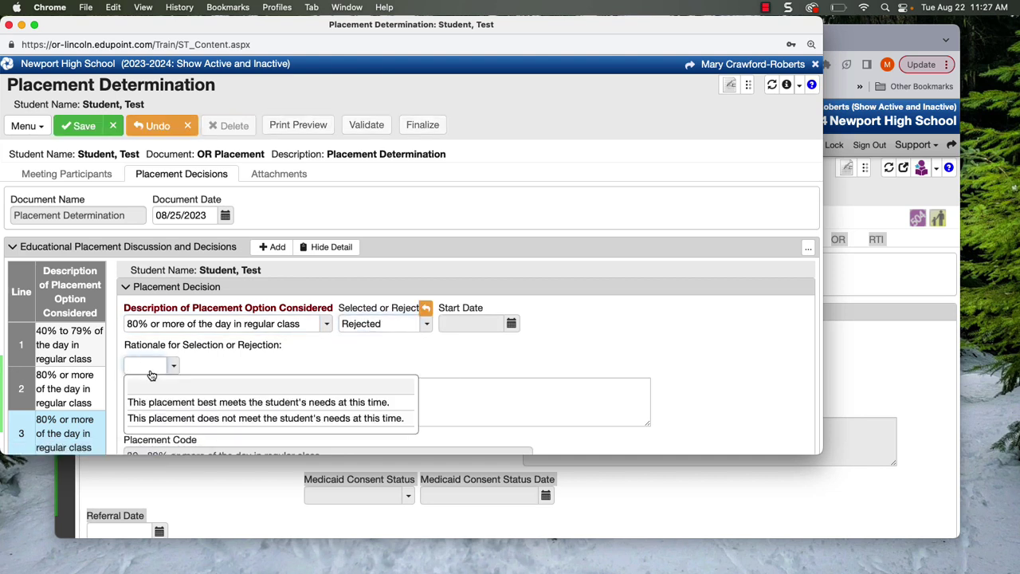
pyautogui.click(202, 418)
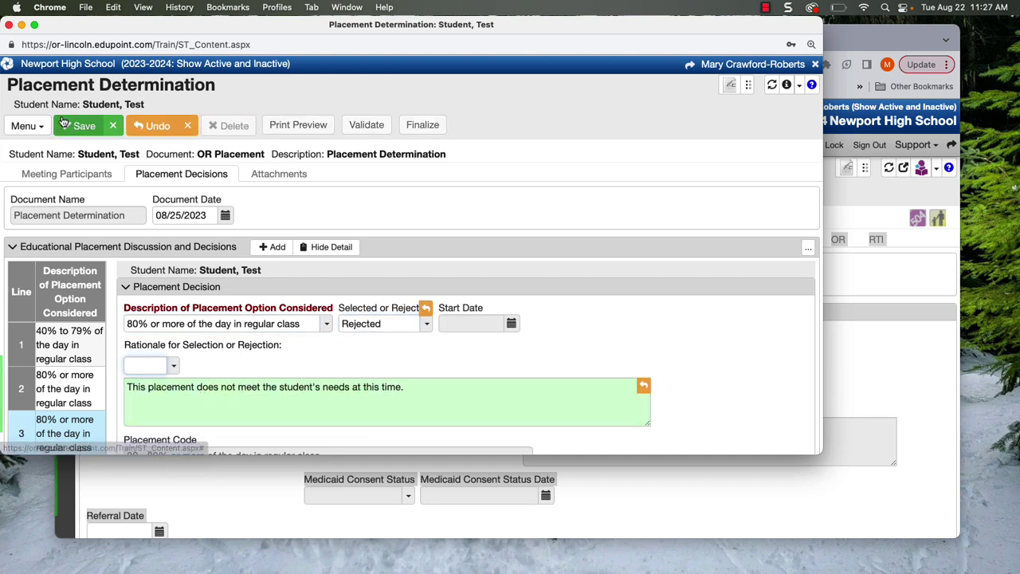
pyautogui.click(78, 127)
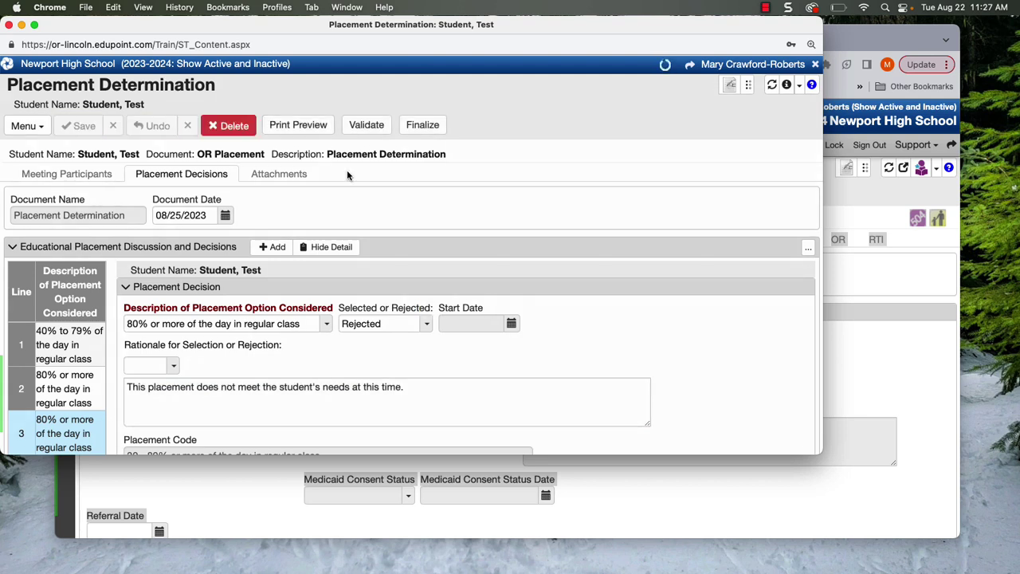
# - Validate the document and review the start date beyond Document Date + 1 day warning
pyautogui.click(368, 130)
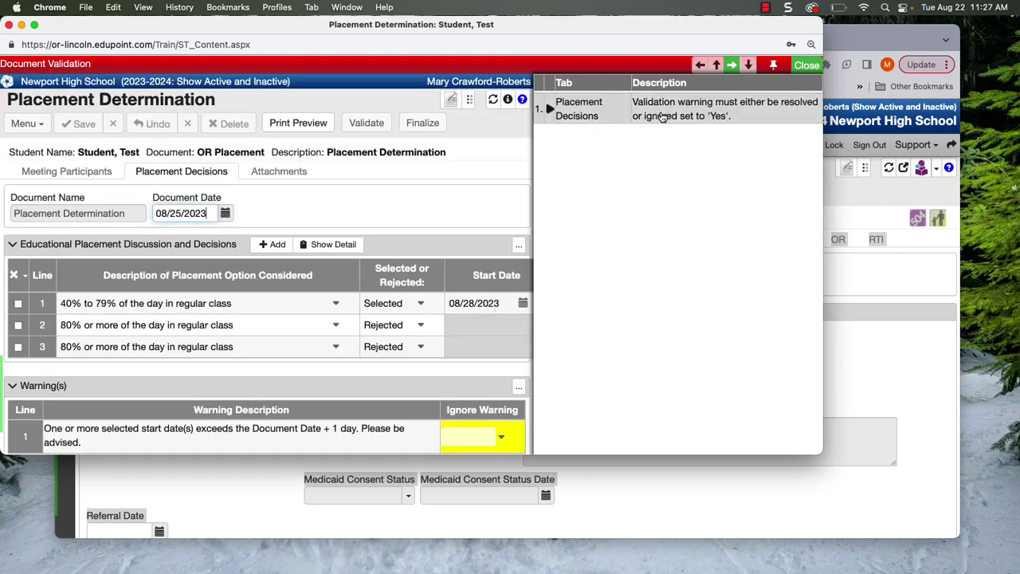
pyautogui.scroll(-2, 374, 419)
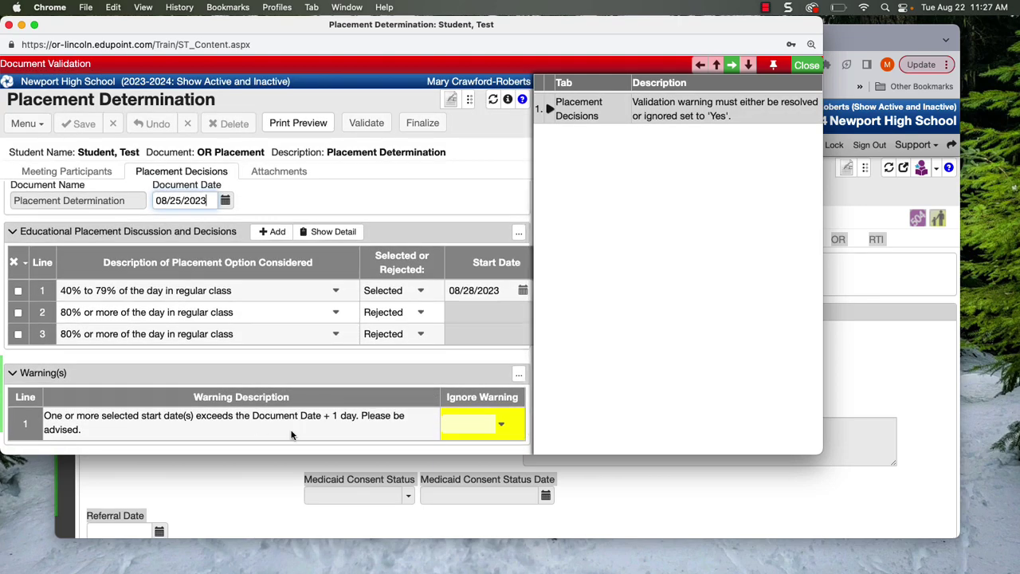
pyautogui.scroll(-2, 419, 399)
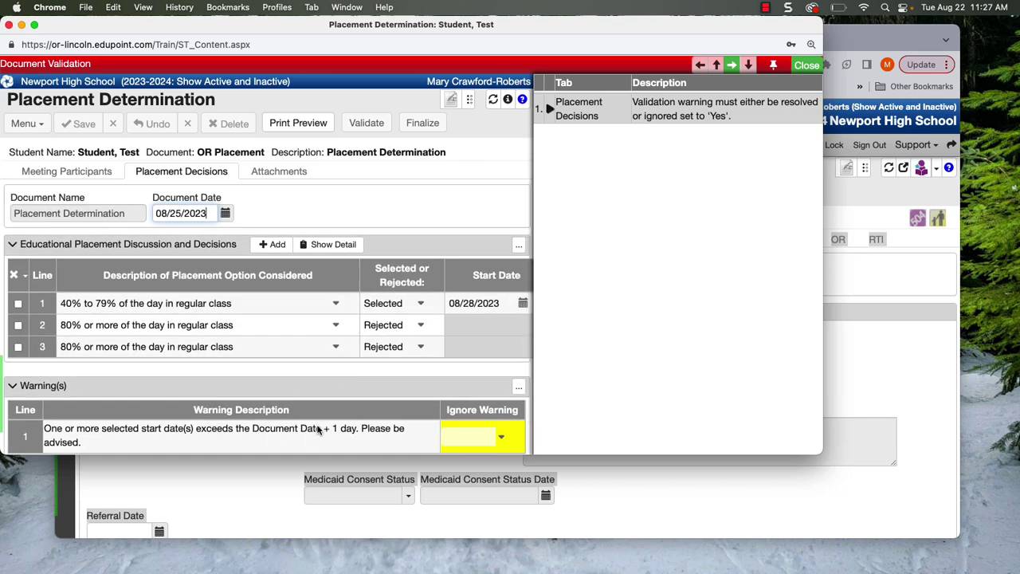
pyautogui.moveTo(184, 212)
# - Set the warning's Ignore Warning to Yes, then undo that and close the validation panel
pyautogui.click(475, 439)
pyautogui.click(430, 393)
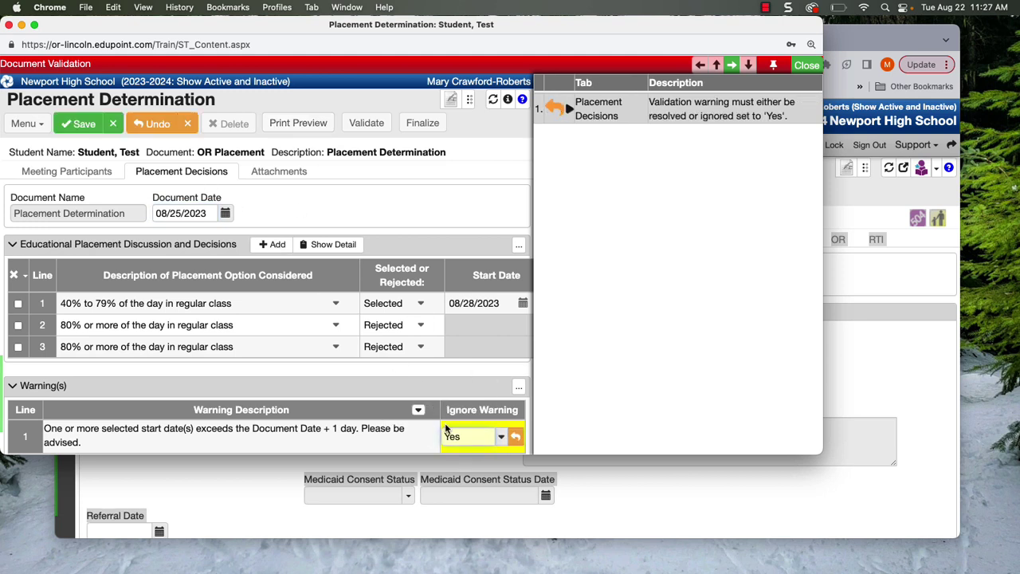
pyautogui.click(466, 441)
pyautogui.click(466, 441)
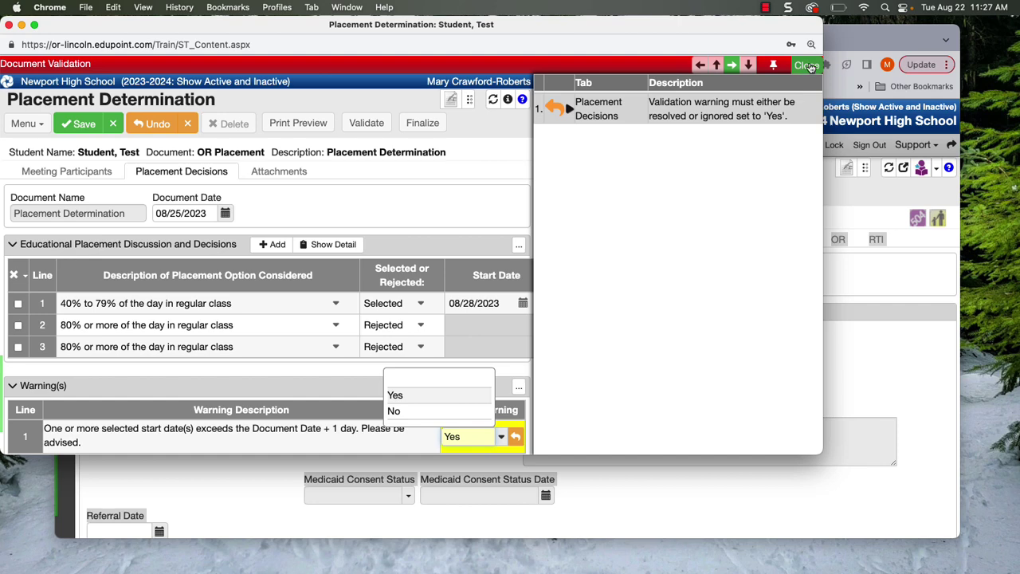
pyautogui.click(153, 123)
pyautogui.click(805, 67)
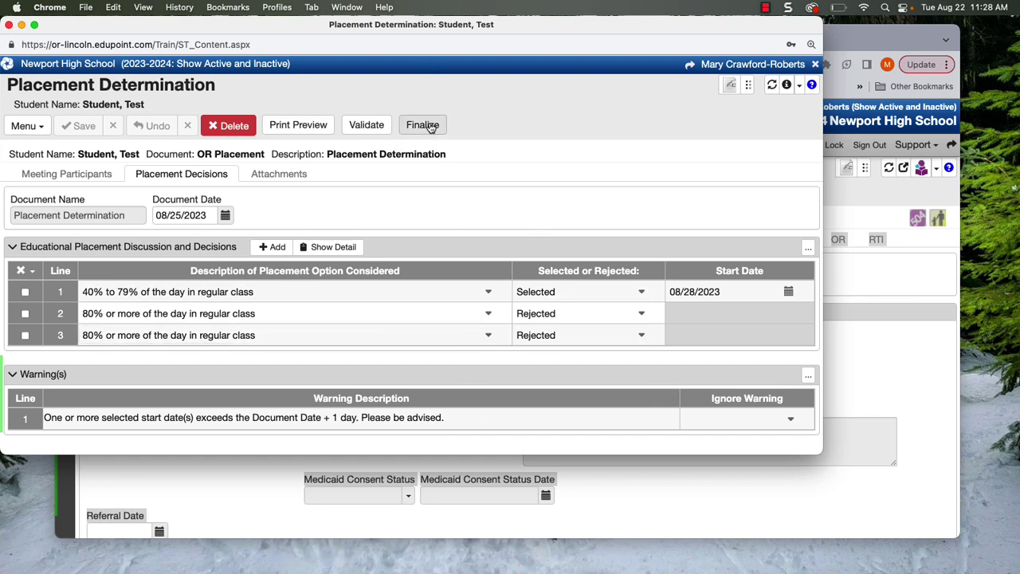
# - Begin editing the Ignore Warning cell of the start-date warning row
pyautogui.click(791, 418)
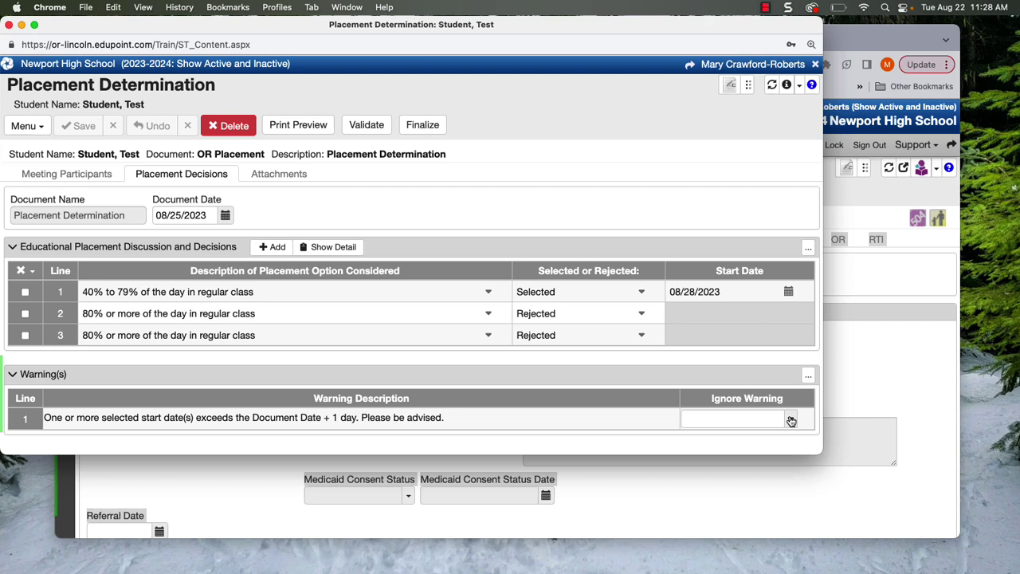